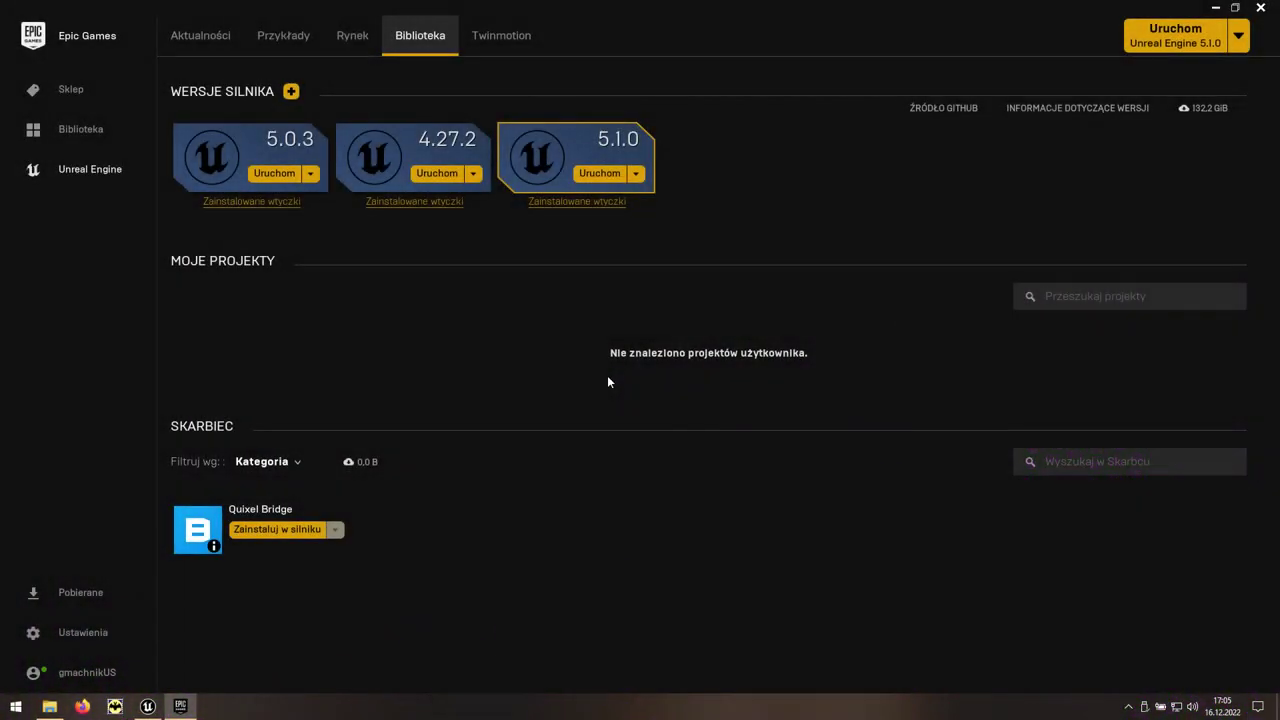
# Open the Marketplace and search its products for 'metahuman' to list suggestions
pyautogui.click(365, 51)
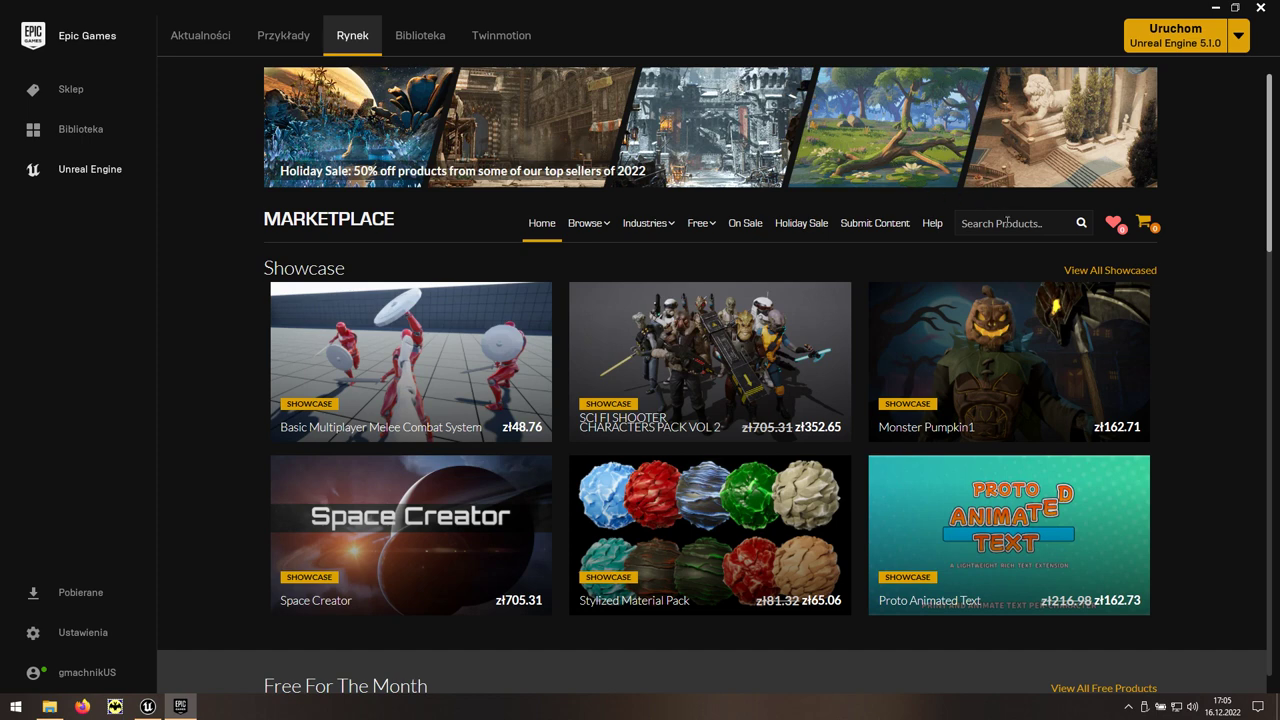
pyautogui.click(1044, 225)
pyautogui.write('metahuman')
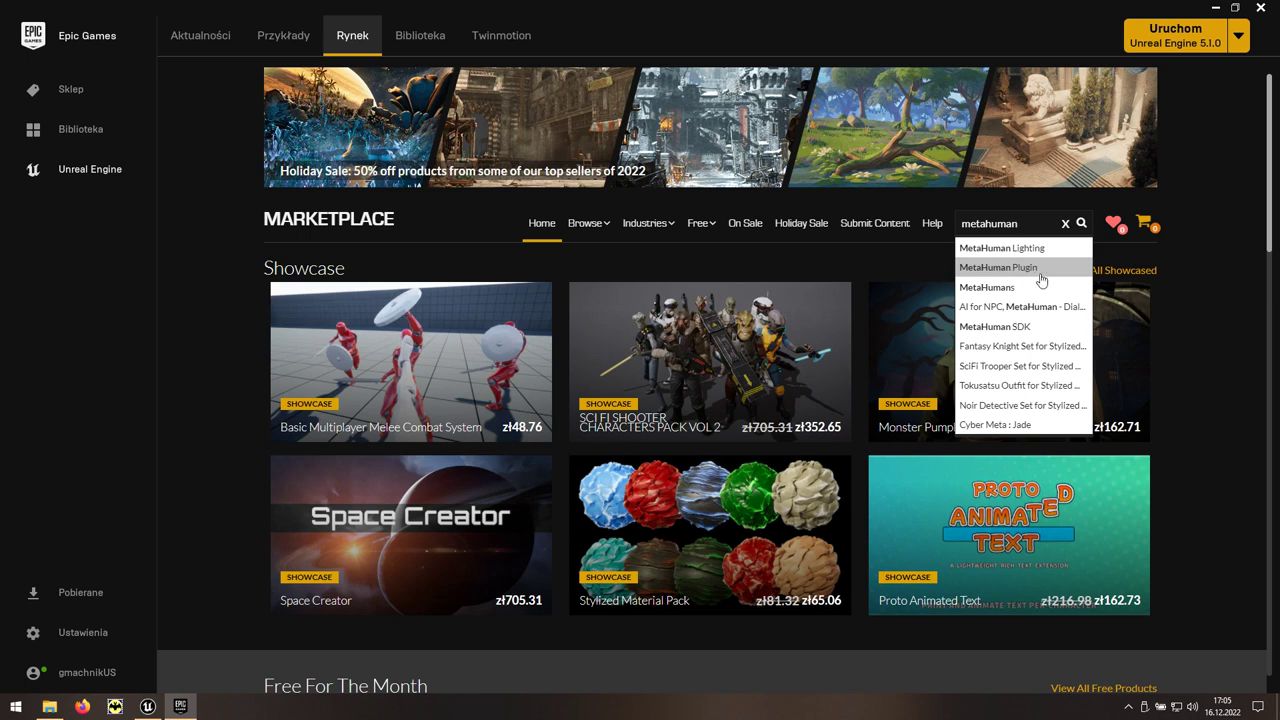
# Claim the free MetaHuman Plugin and install it into engine version 5.0
pyautogui.click(1046, 268)
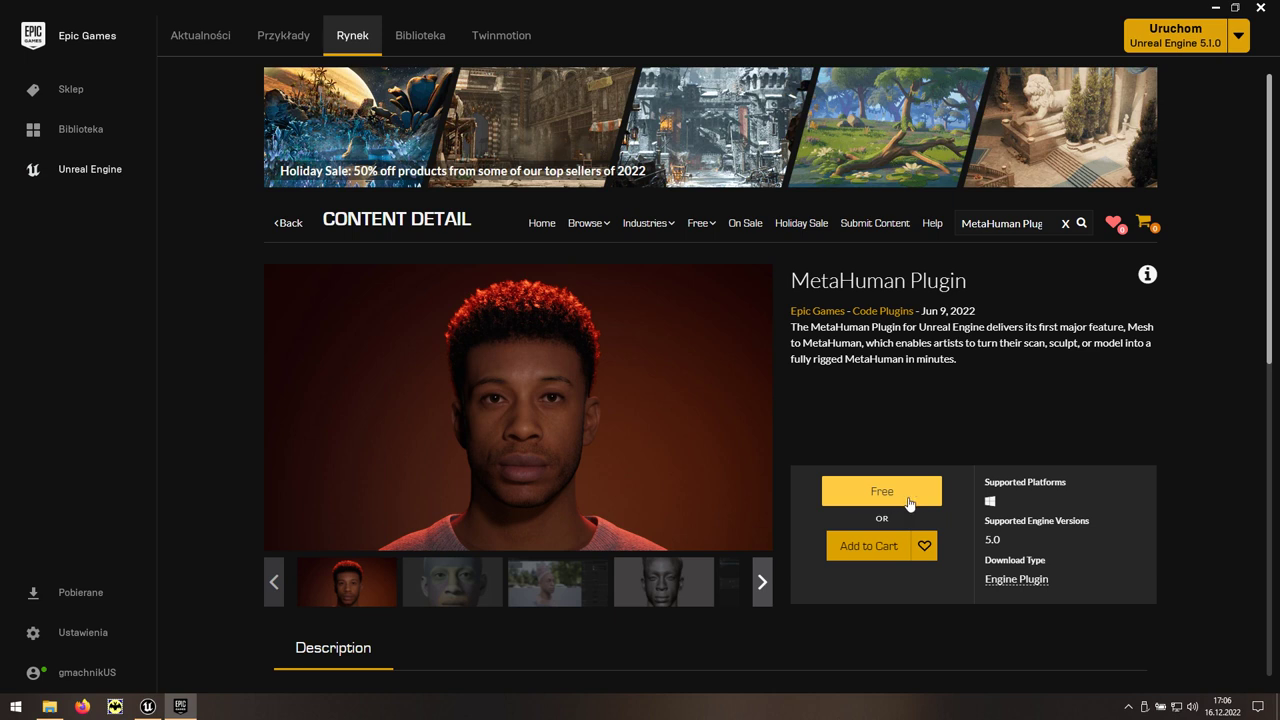
pyautogui.click(910, 503)
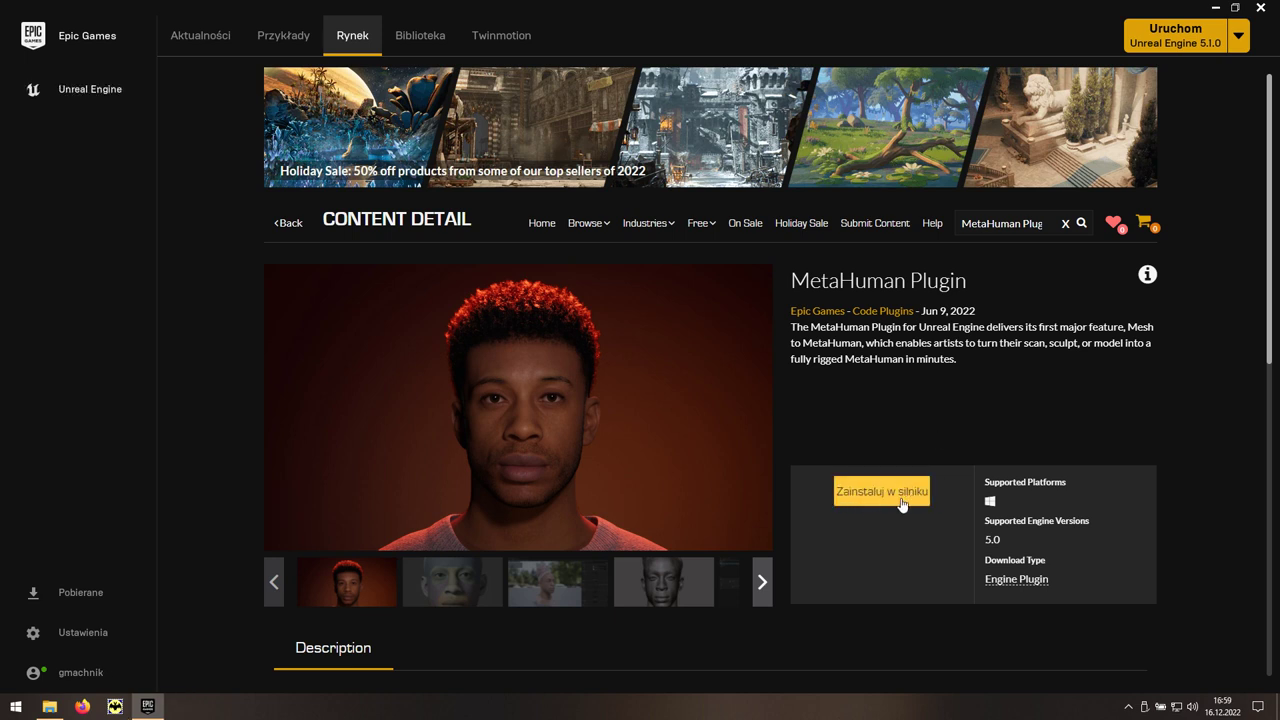
pyautogui.click(902, 504)
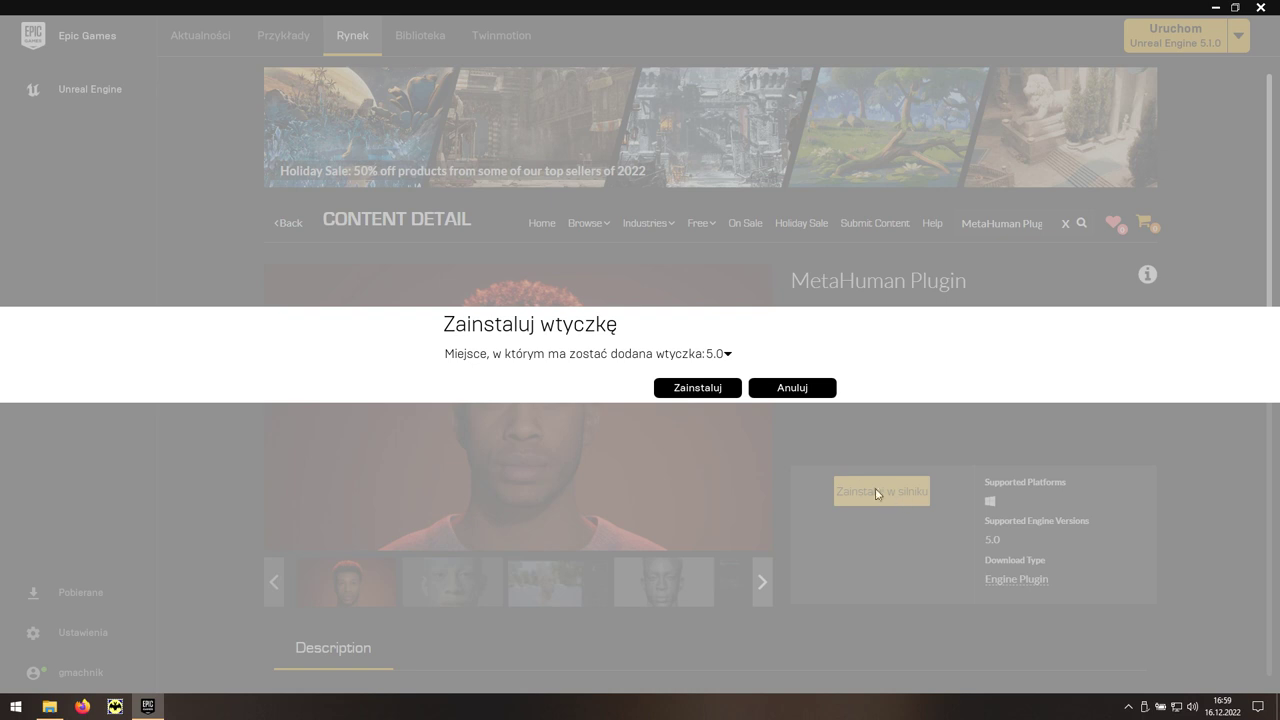
pyautogui.click(694, 389)
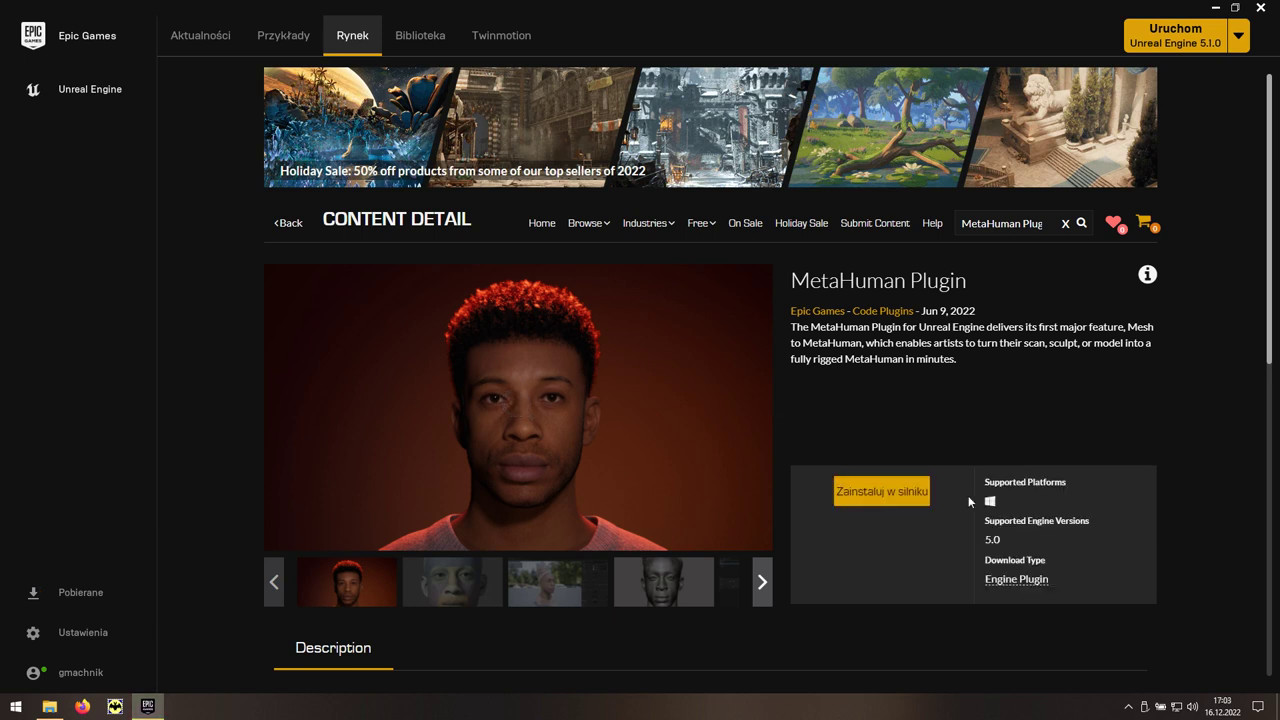
# Launch Unreal Engine 5.0.3 from the Library and create the blank project MyProject
pyautogui.click(434, 50)
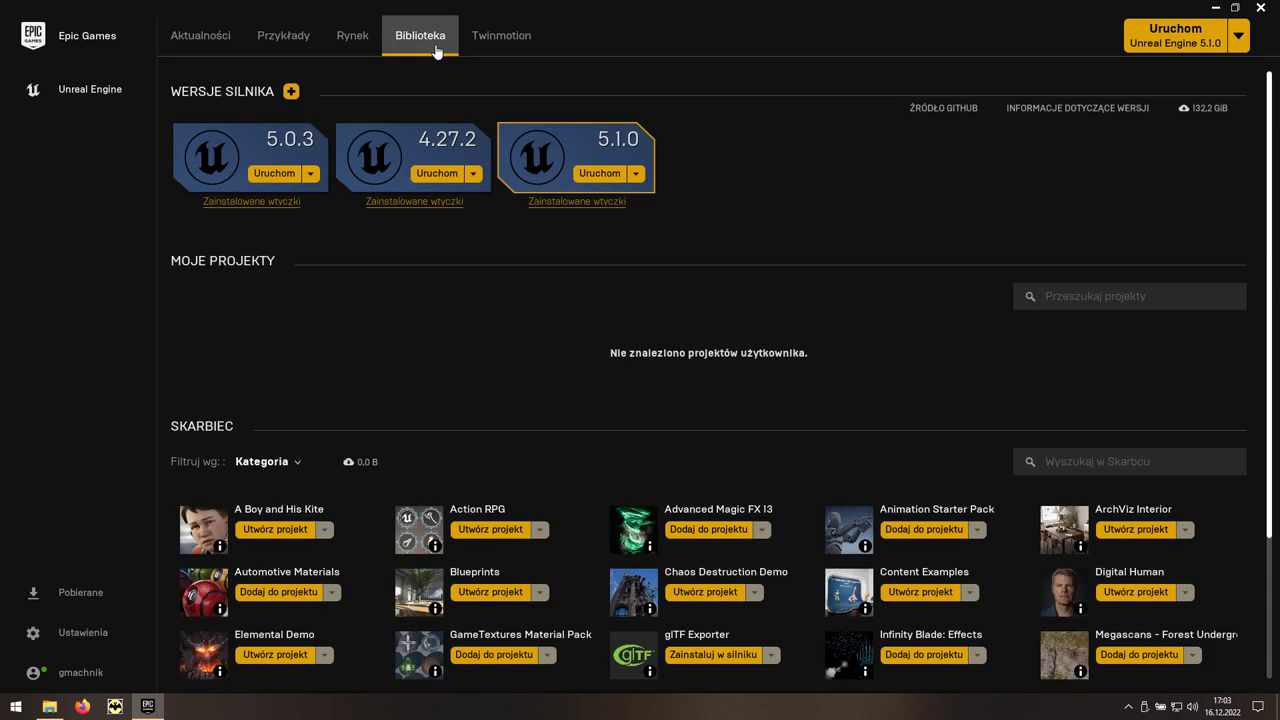
pyautogui.click(269, 176)
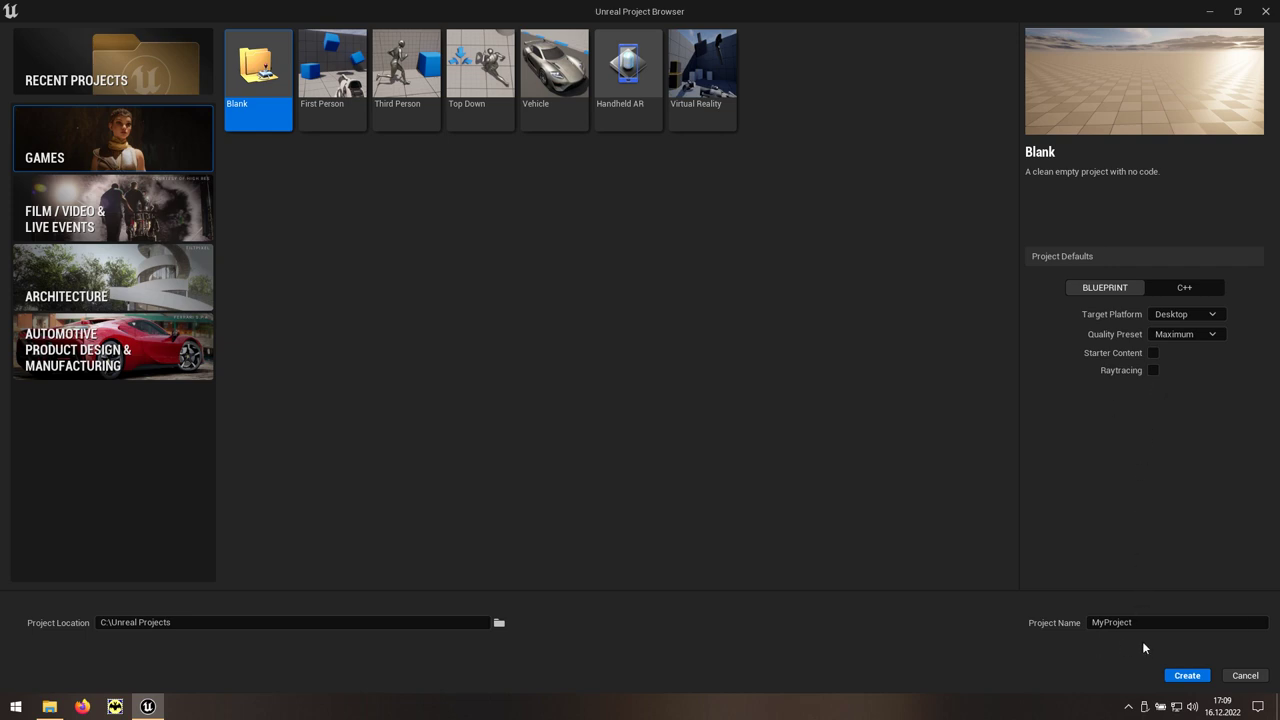
pyautogui.click(1187, 675)
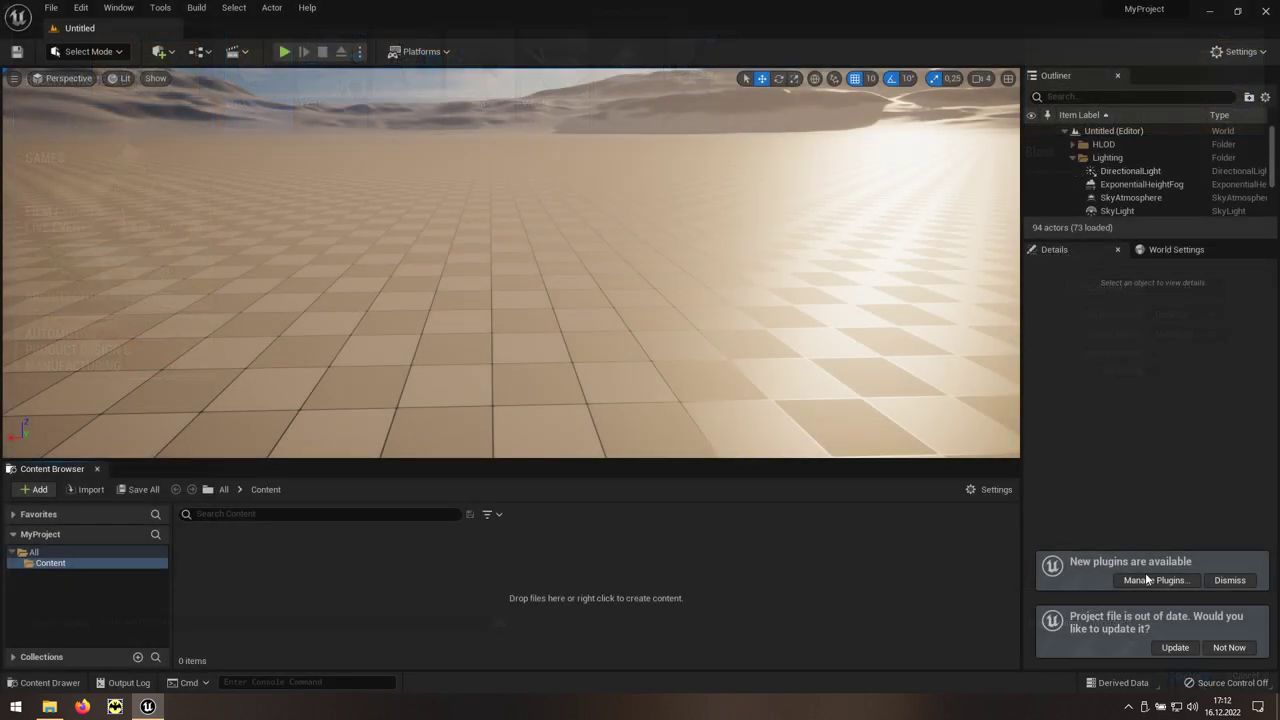
# Update MyProject's outdated project file and enable the experimental MetaHuman 1.0.1 plugin
pyautogui.click(1228, 583)
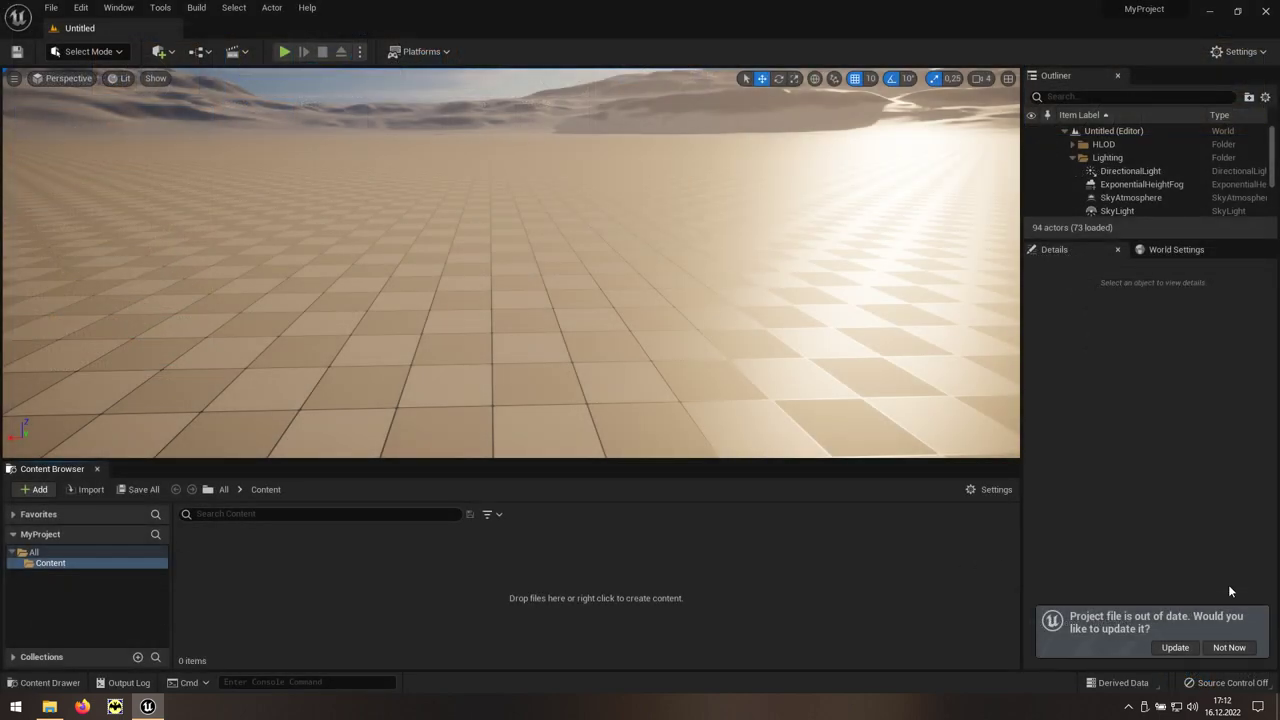
pyautogui.click(1174, 652)
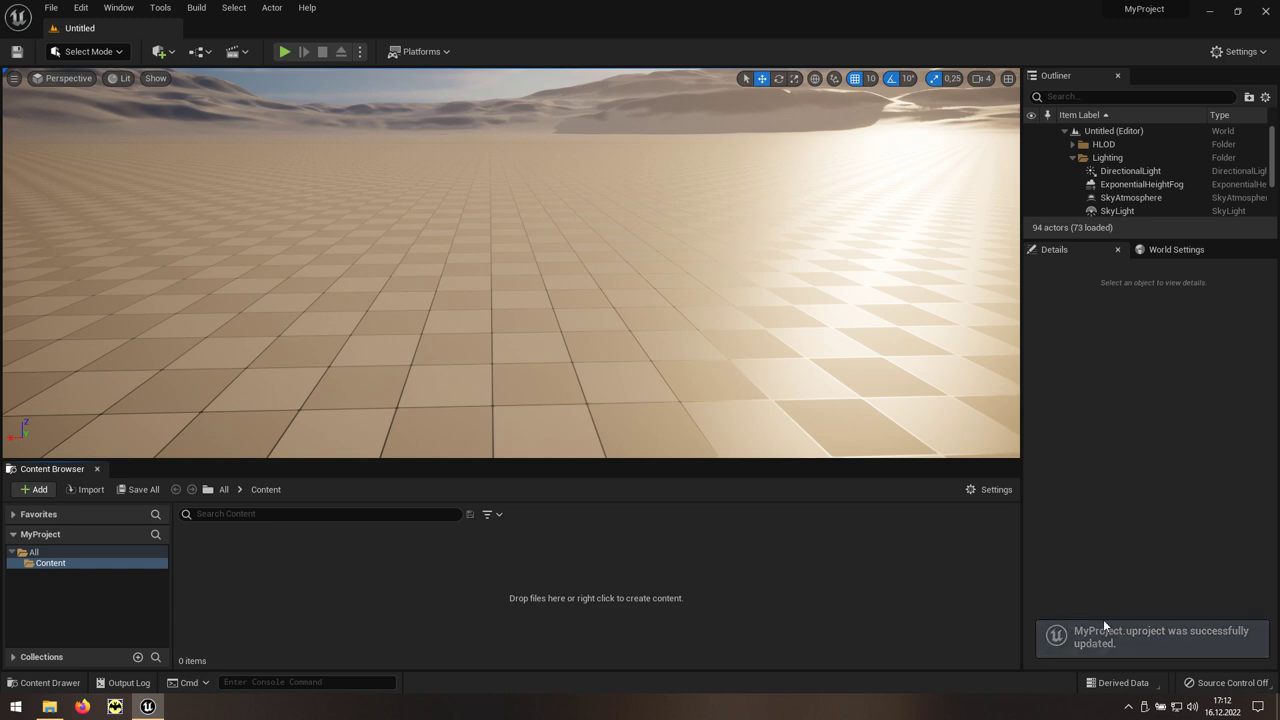
pyautogui.click(76, 12)
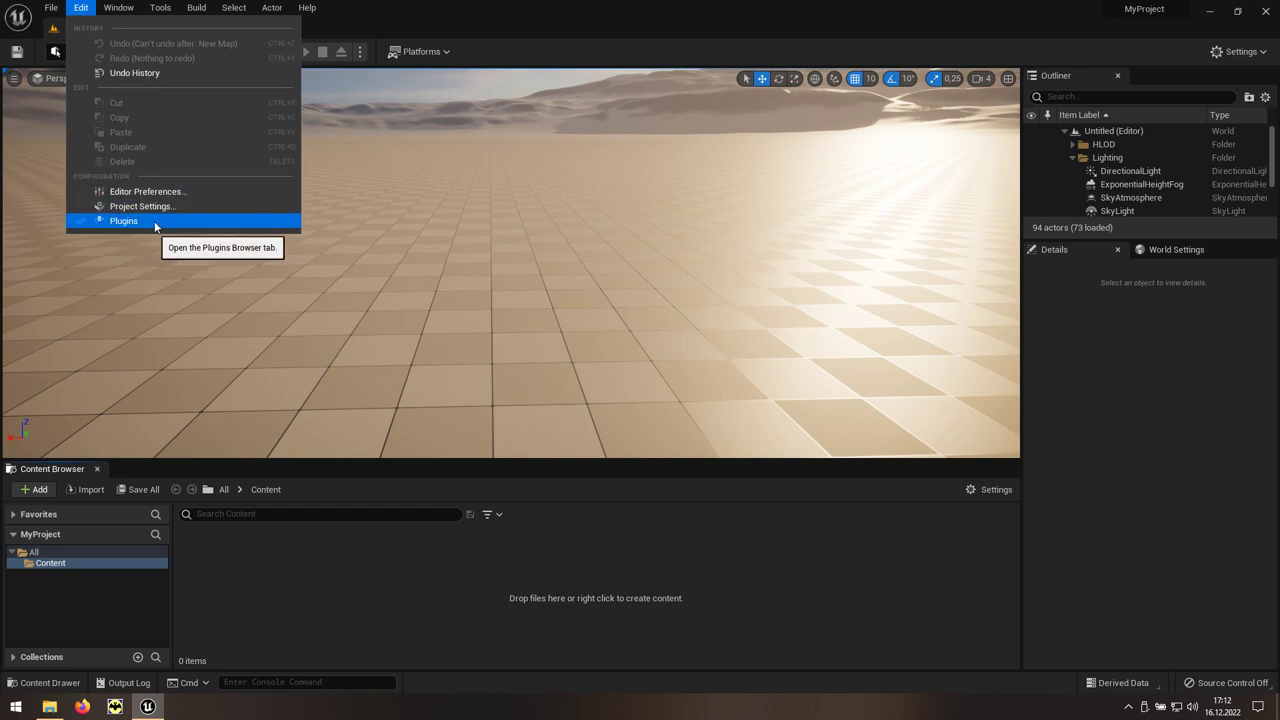
pyautogui.click(158, 222)
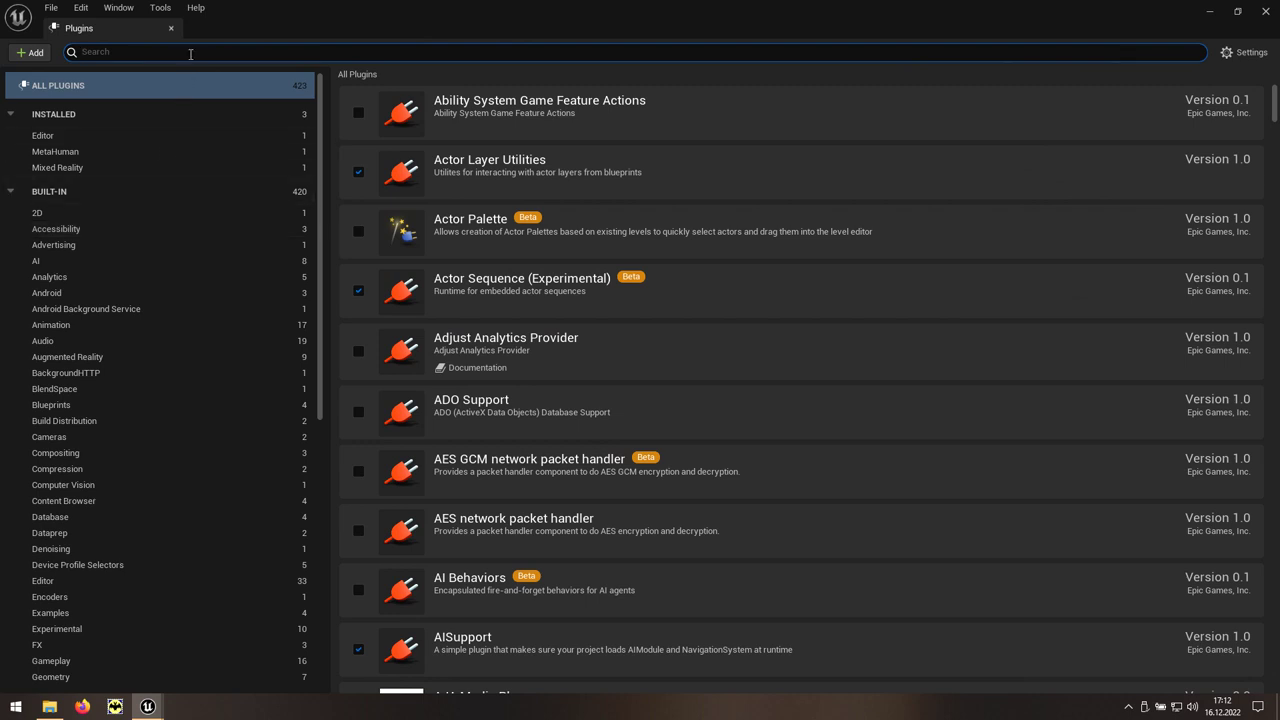
pyautogui.write('metahuman')
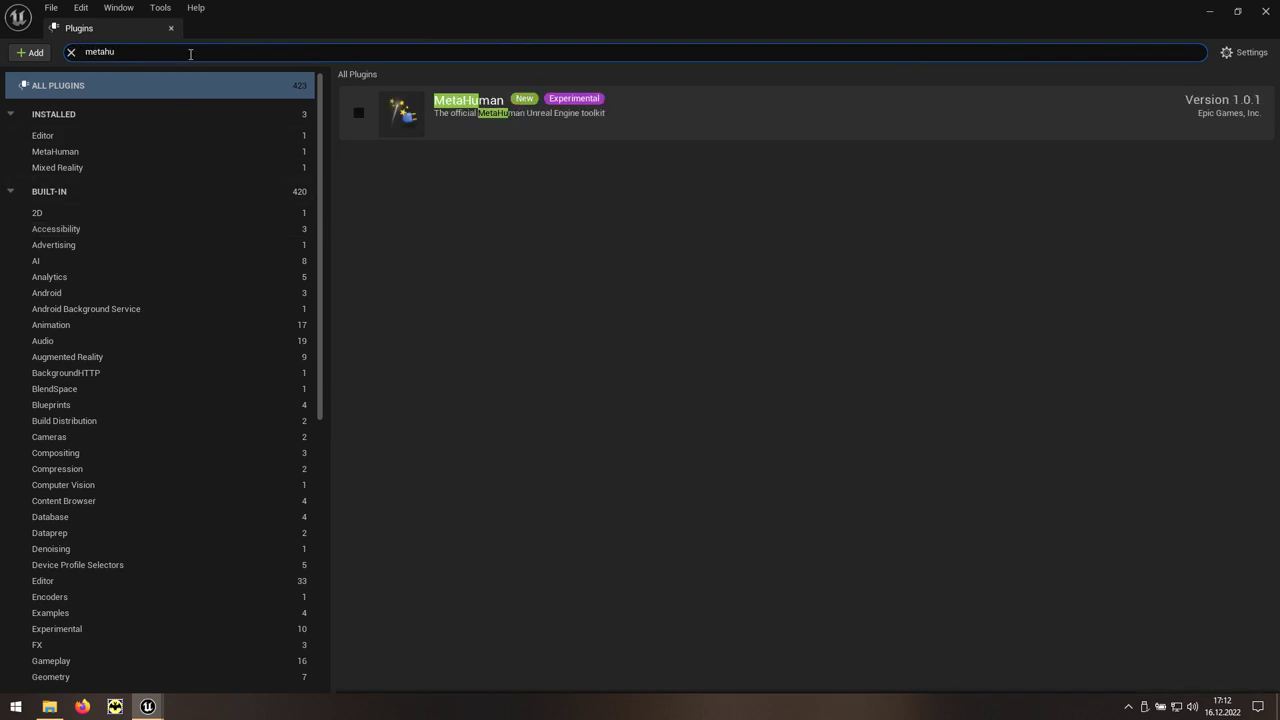
pyautogui.click(357, 117)
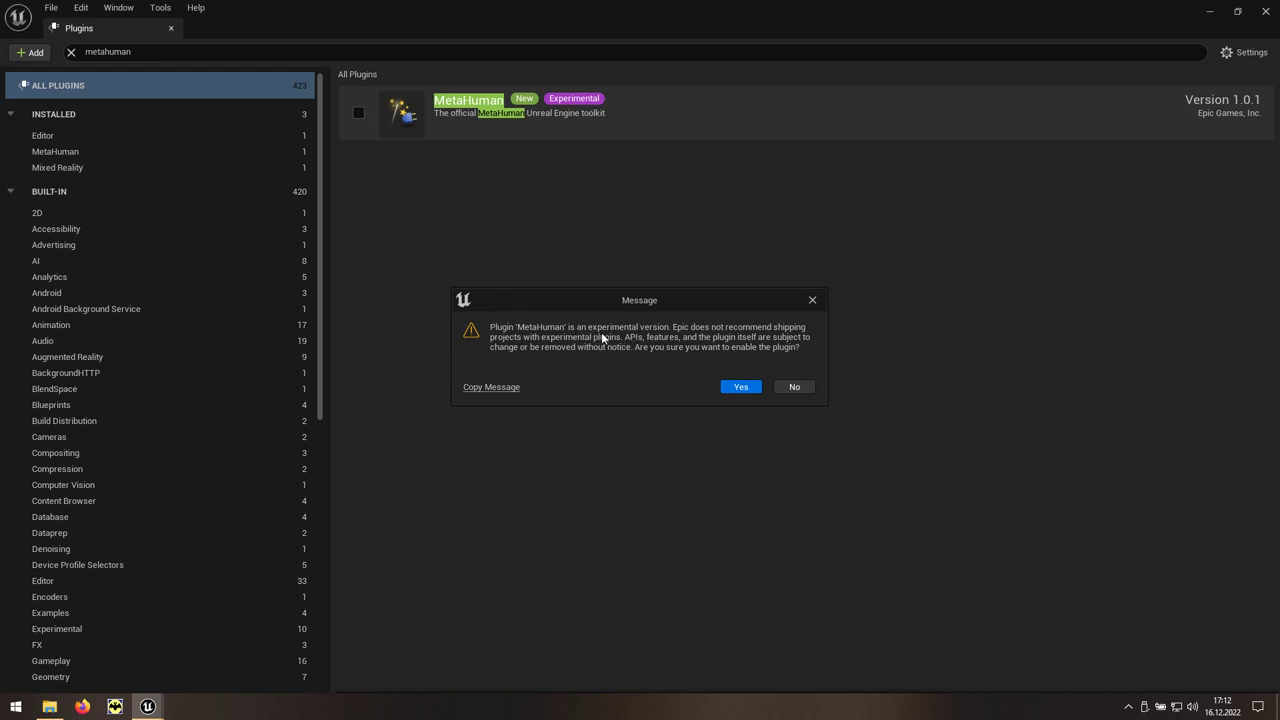
pyautogui.click(740, 386)
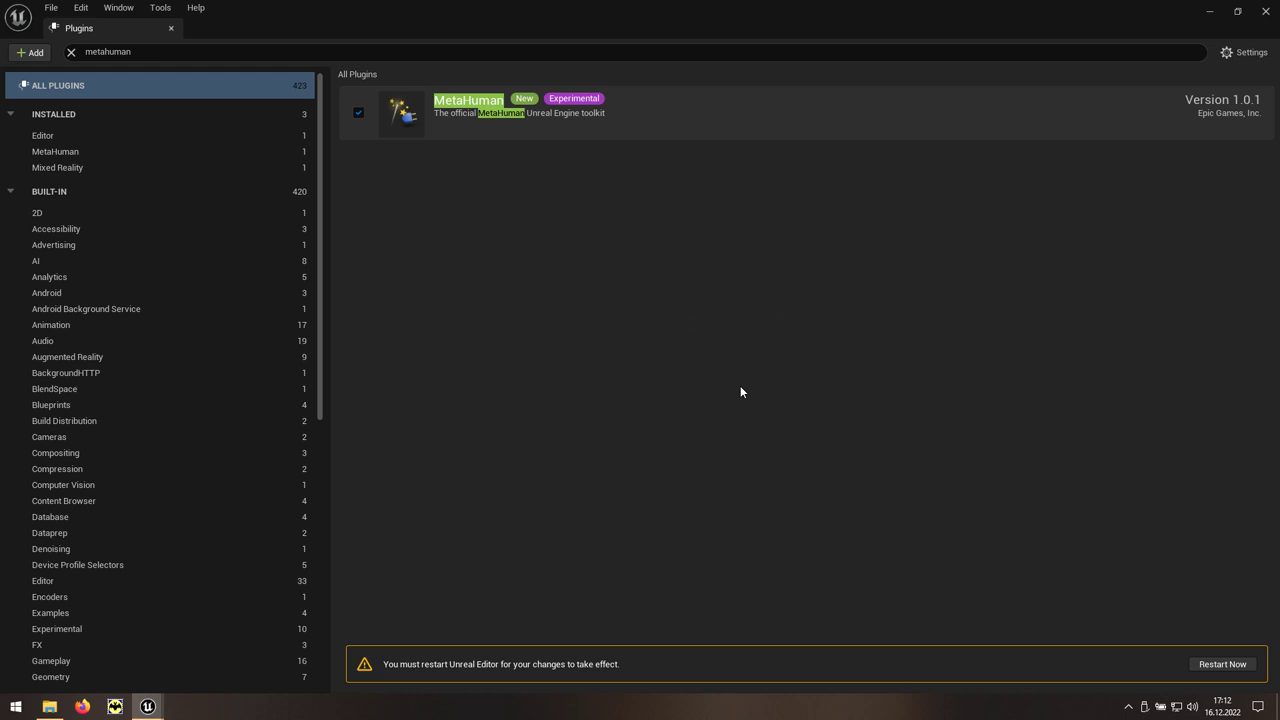
pyautogui.press('Escape')
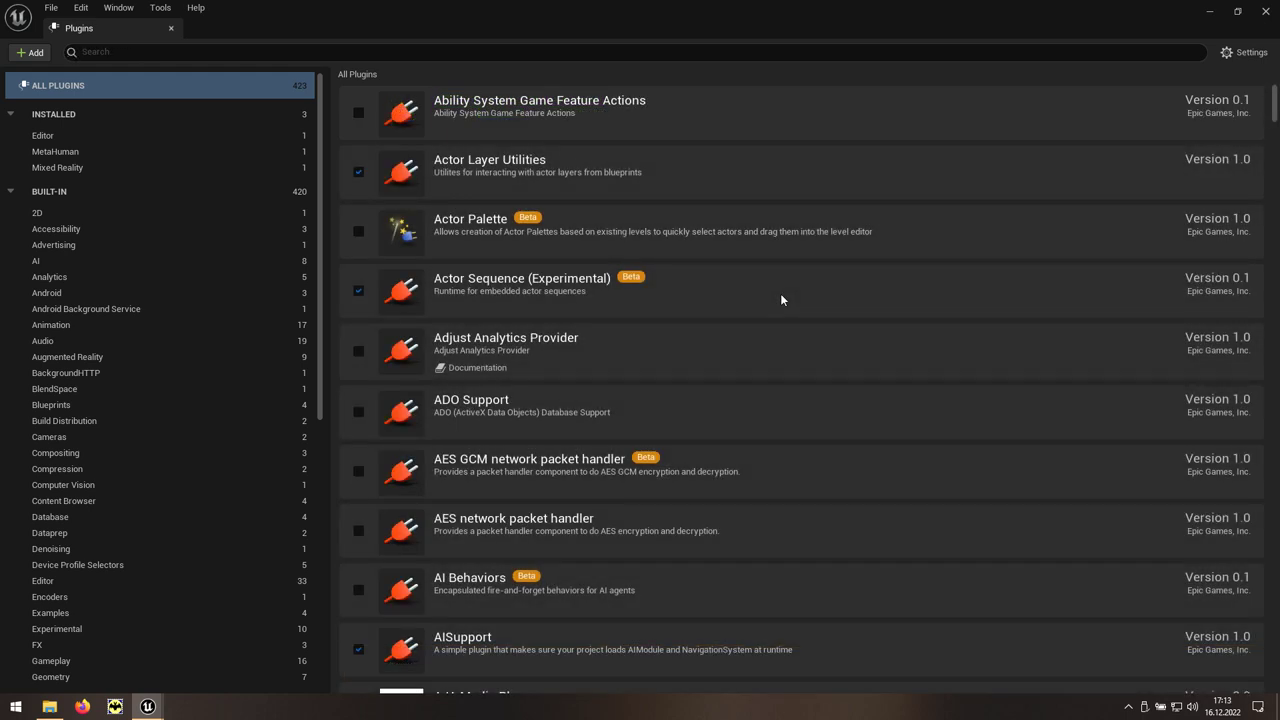
pyautogui.click(1266, 10)
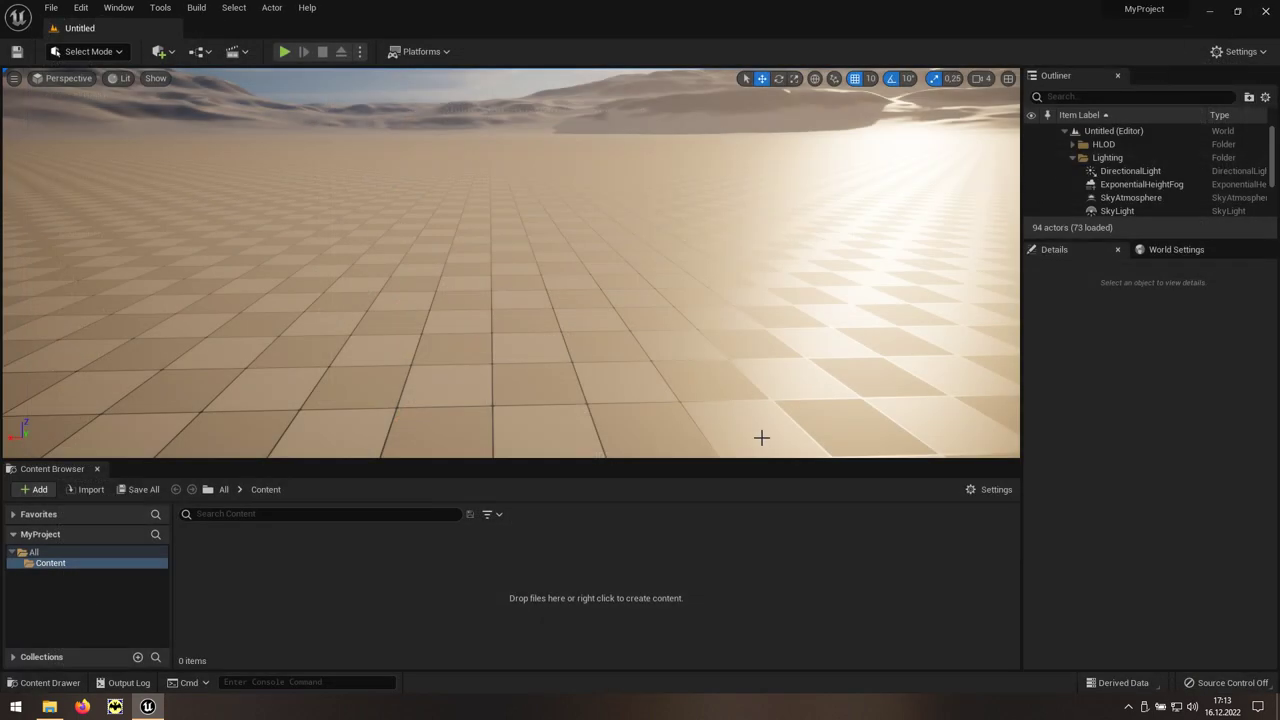
# Import the Grzegorz_01 head scan from the Scan folder at uniform scale 100
pyautogui.click(58, 710)
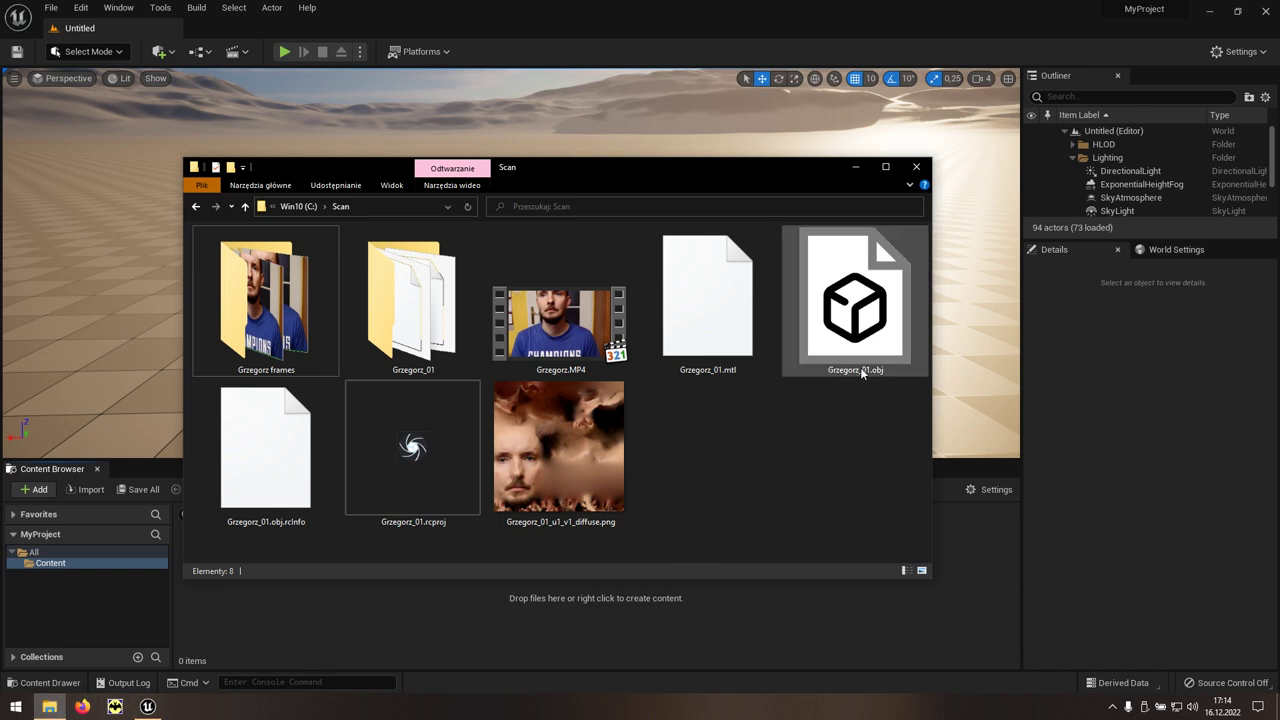
pyautogui.click(895, 366)
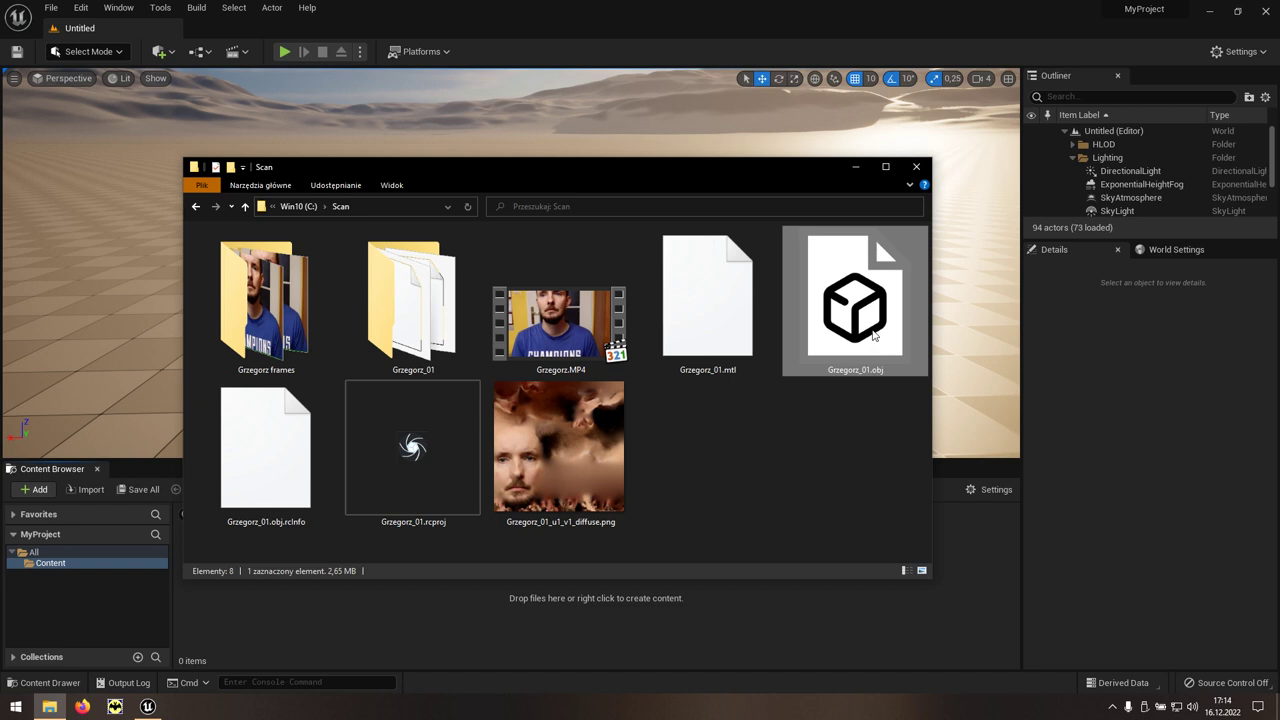
pyautogui.moveTo(895, 366)
pyautogui.mouseDown()
pyautogui.moveTo(808, 531)
pyautogui.moveTo(781, 622)
pyautogui.mouseUp()
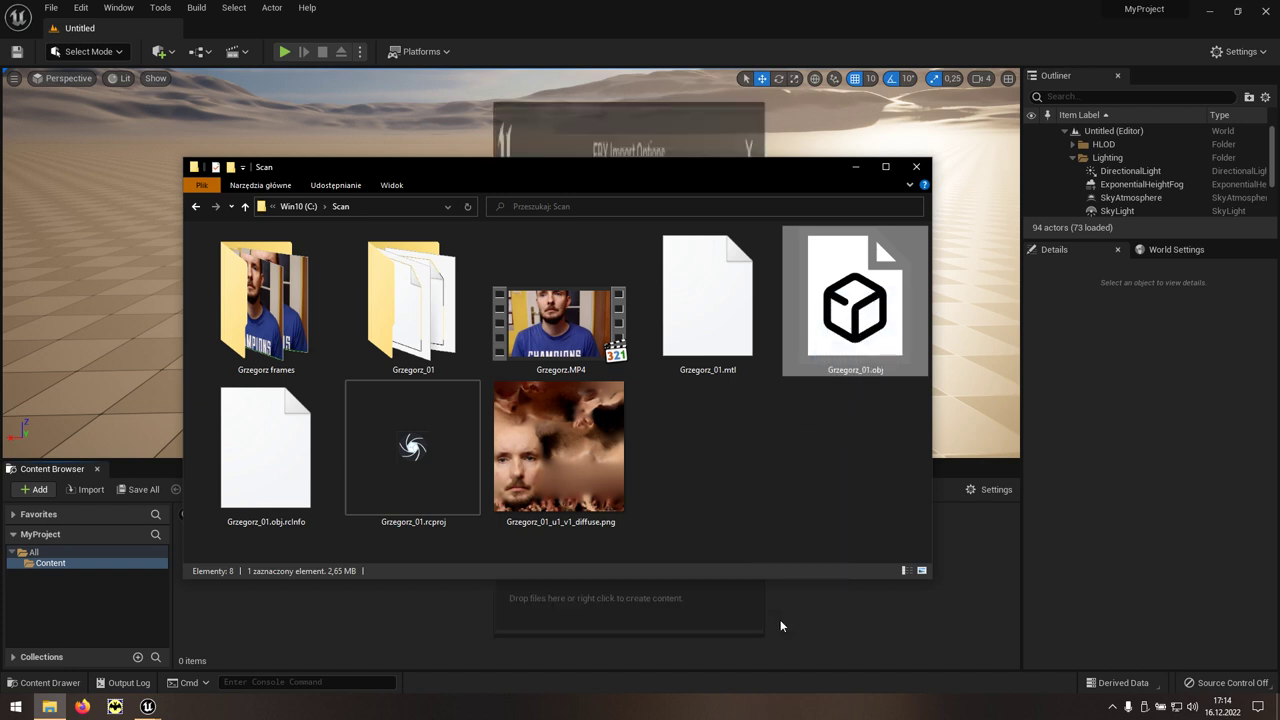
pyautogui.click(734, 634)
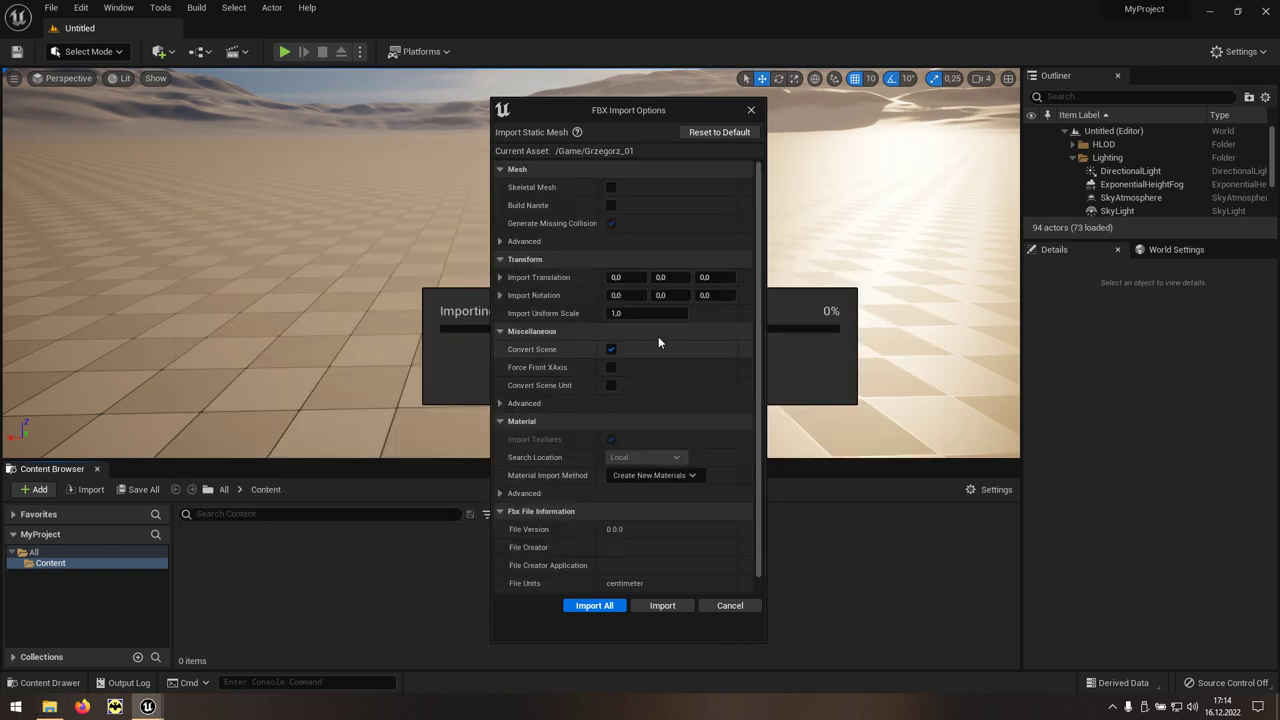
pyautogui.click(638, 313)
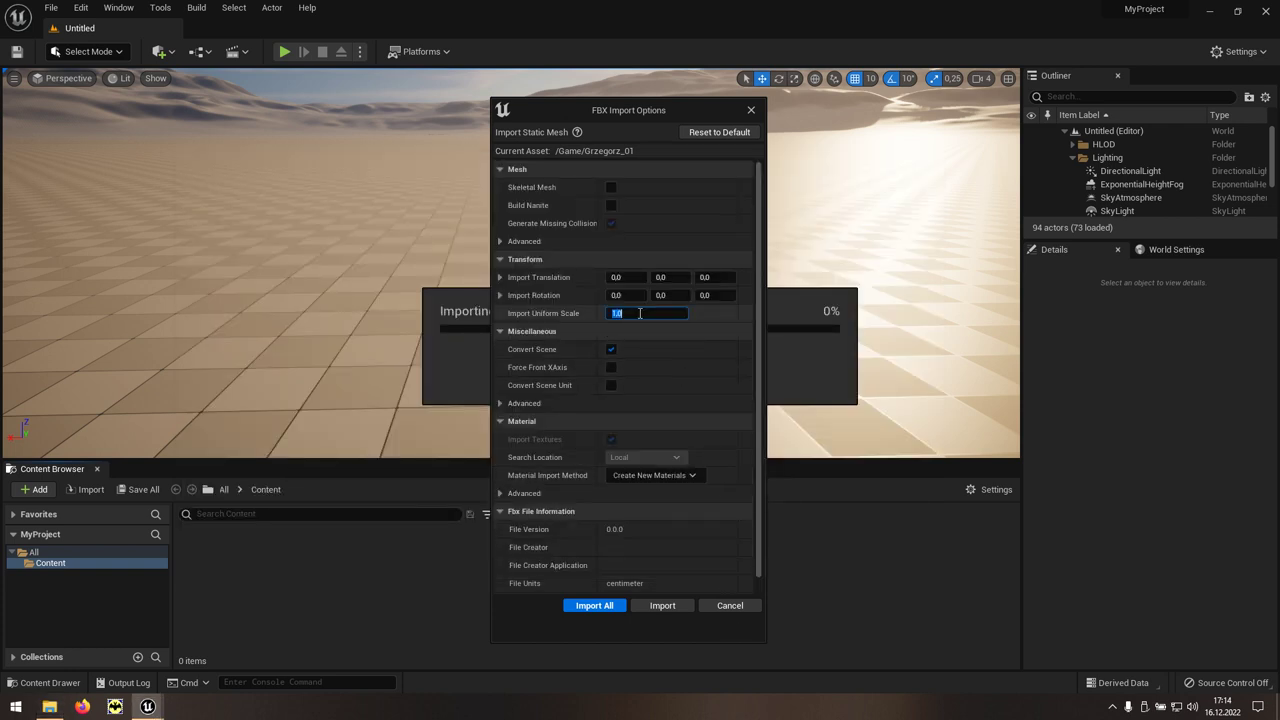
pyautogui.write('100')
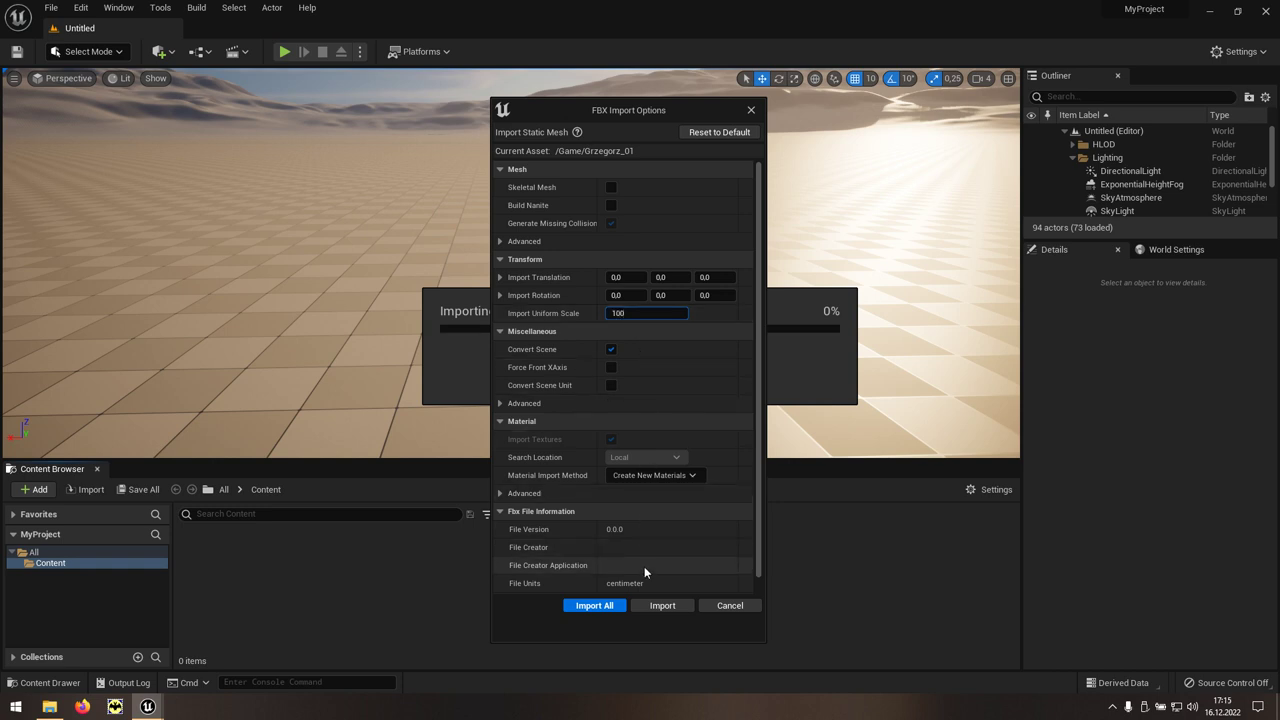
pyautogui.click(683, 606)
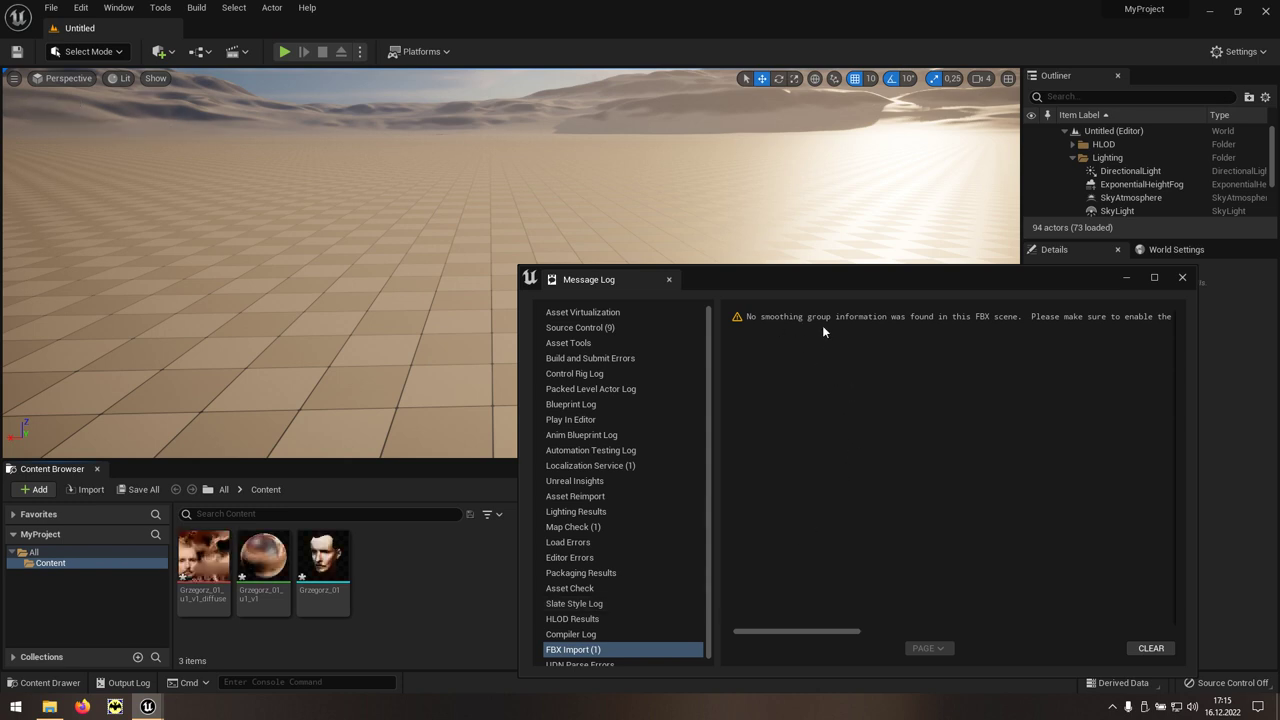
# Close the Message Log and view Grzegorz_01 from the front and right side, then close it
pyautogui.click(1183, 278)
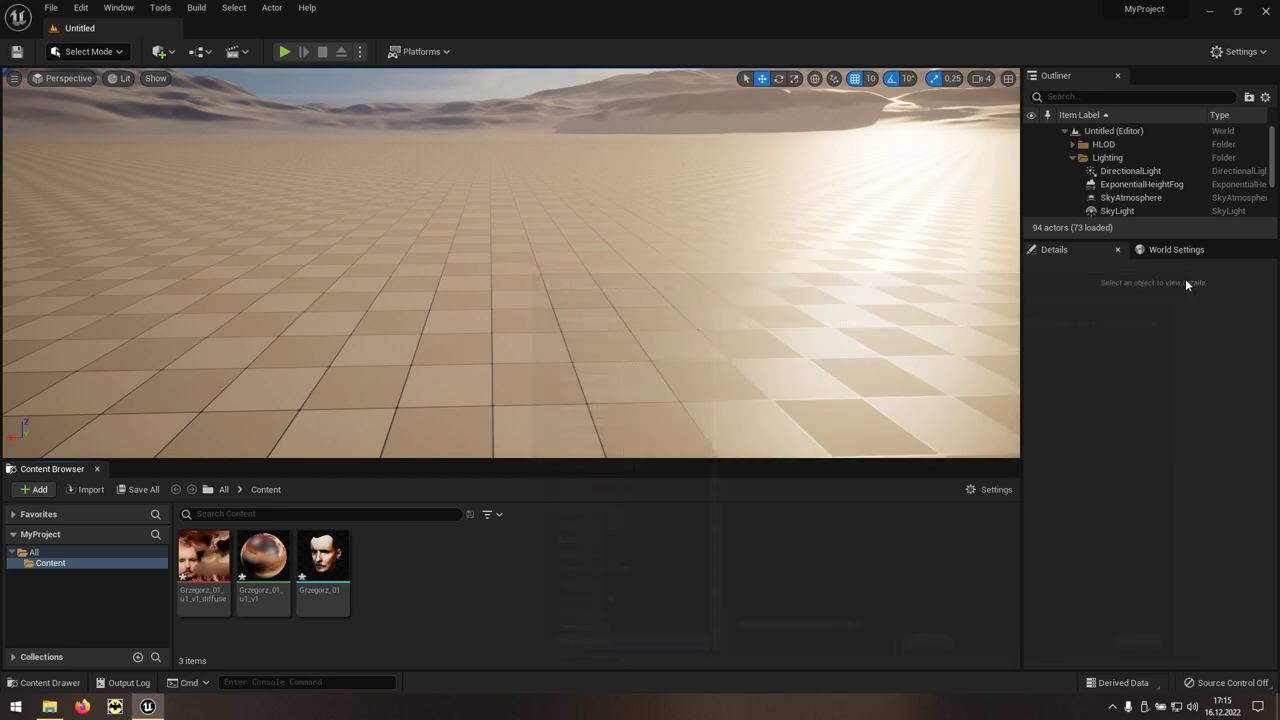
pyautogui.moveTo(328, 600)
pyautogui.doubleClick(328, 600)
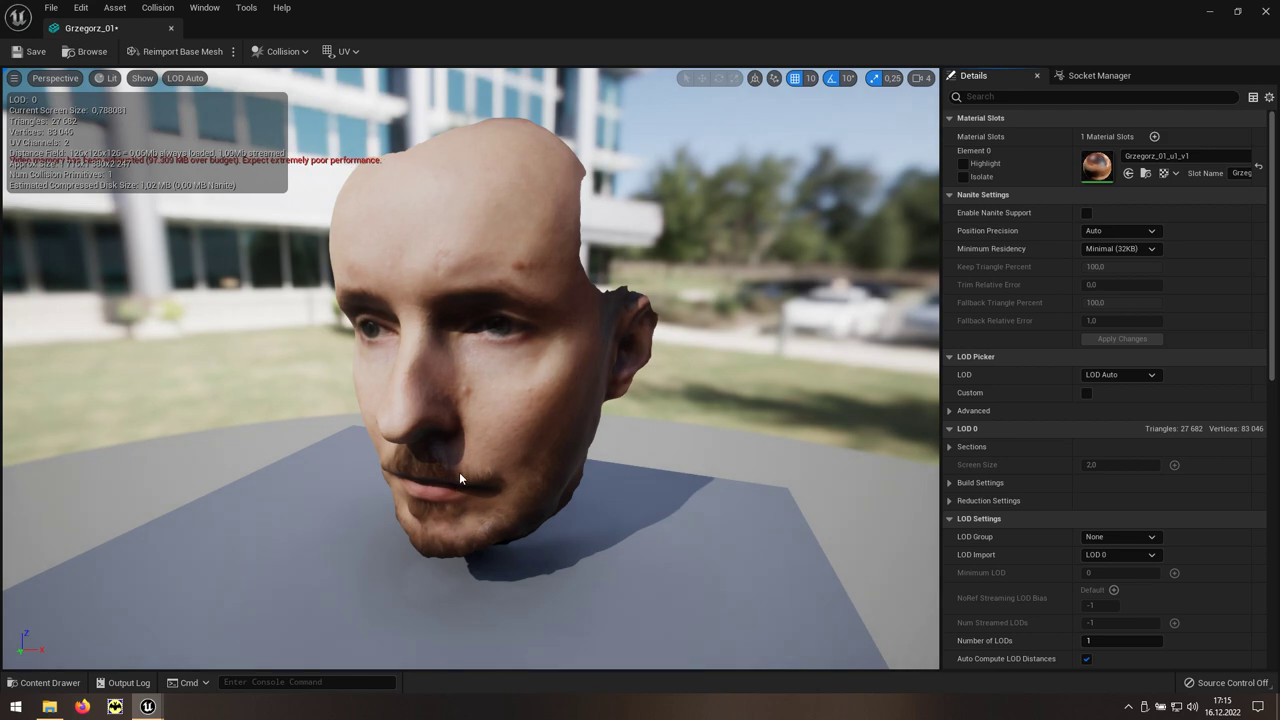
pyautogui.moveTo(456, 465)
pyautogui.mouseDown()
pyautogui.moveTo(490, 465)
pyautogui.moveTo(420, 465)
pyautogui.mouseUp()
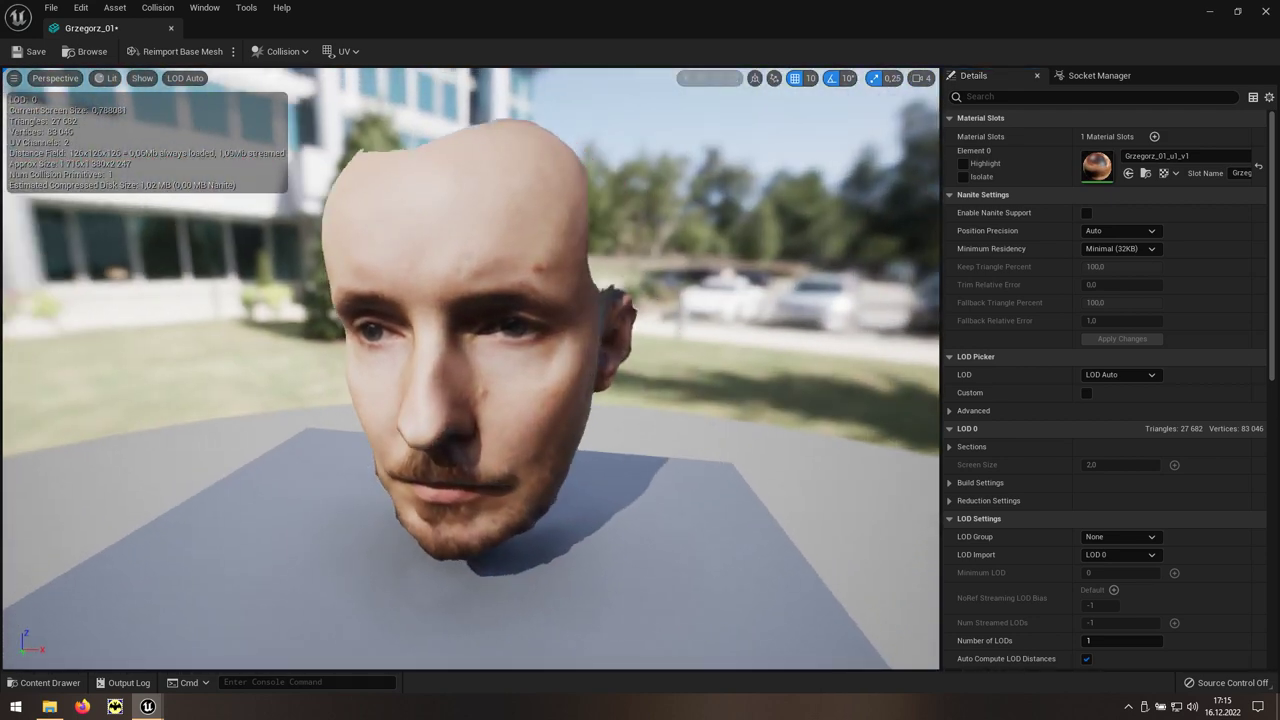
pyautogui.moveTo(457, 465); pyautogui.dragTo(500, 465)
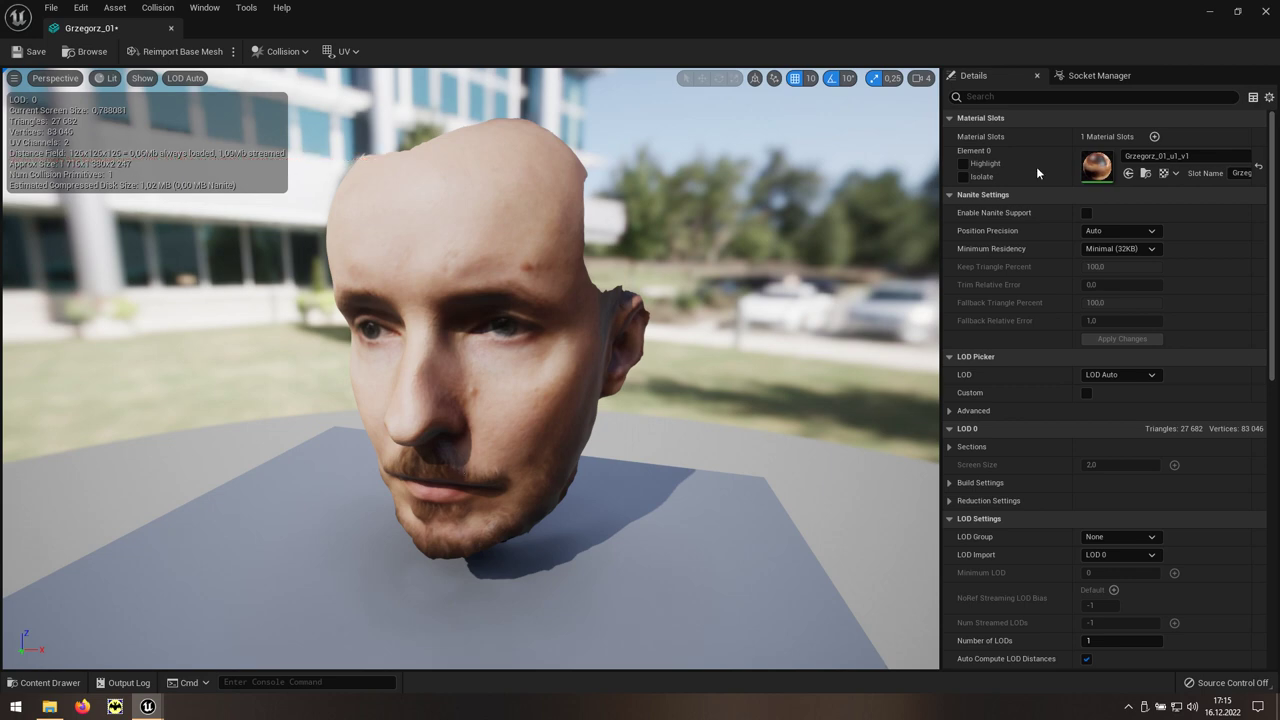
pyautogui.click(1265, 11)
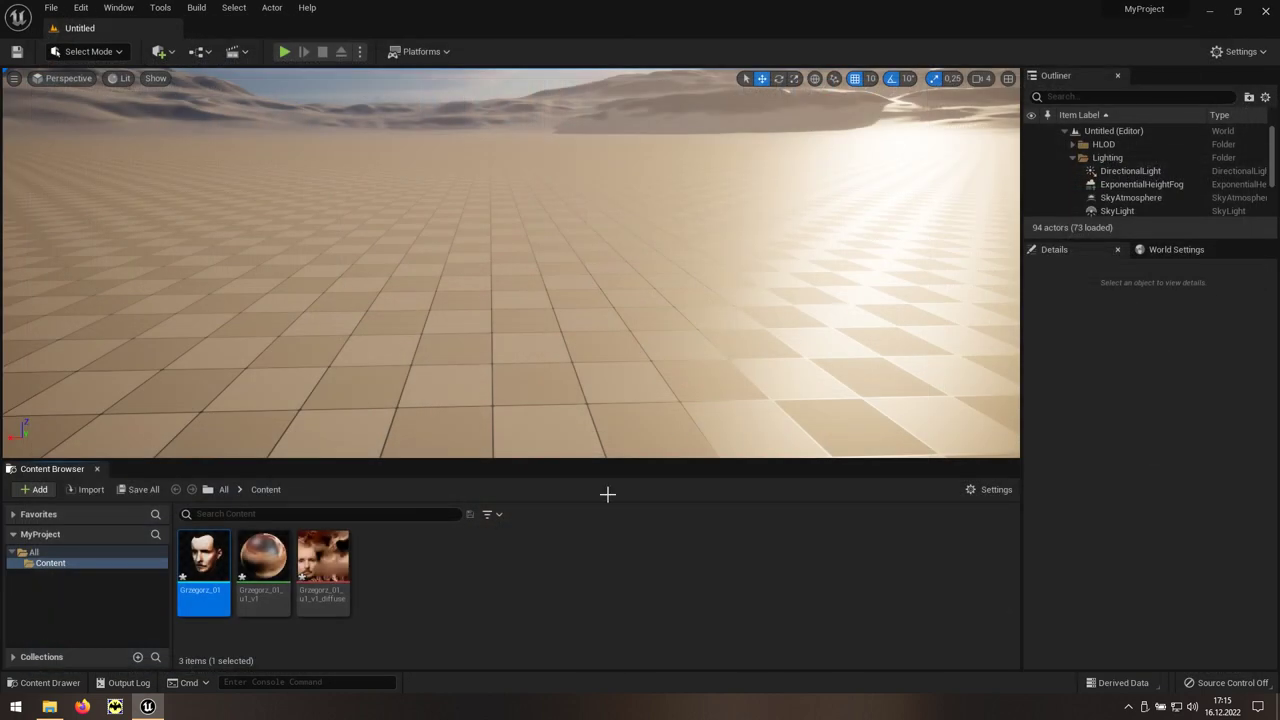
pyautogui.click(489, 606)
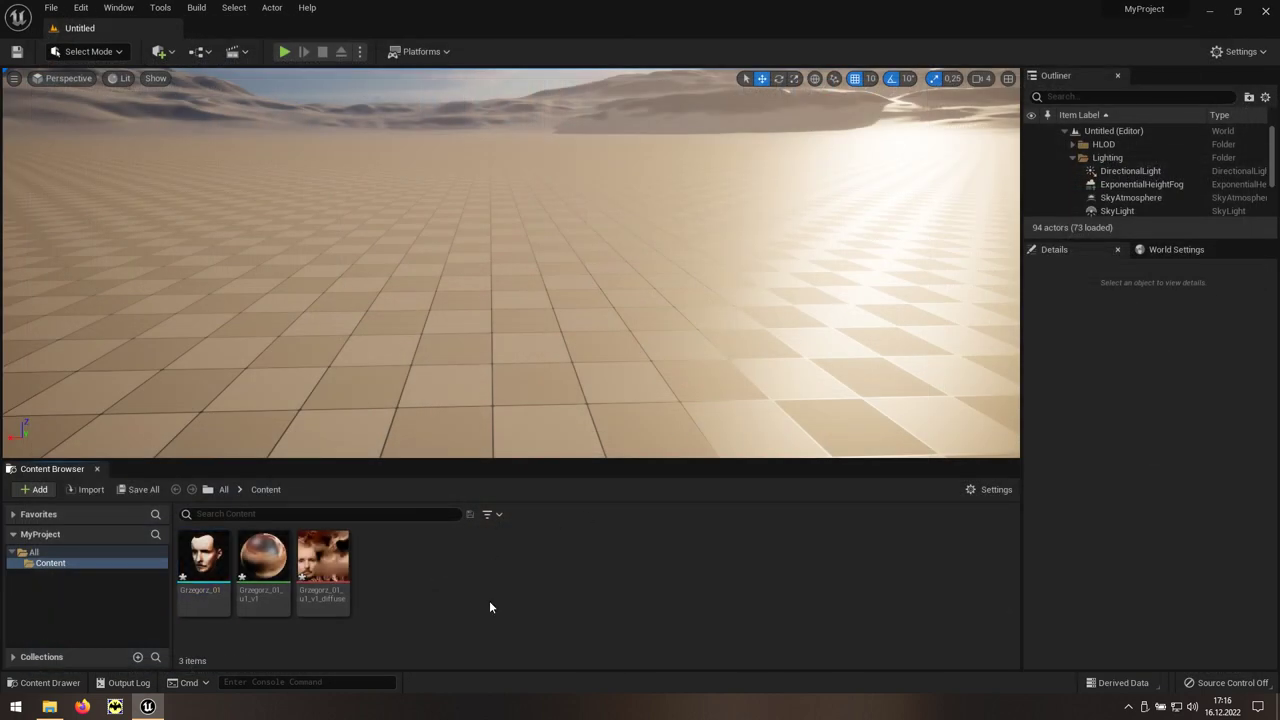
# Create a MetaHuman Identity asset named Grzegorz in Content and open it
pyautogui.rightClick(433, 565)
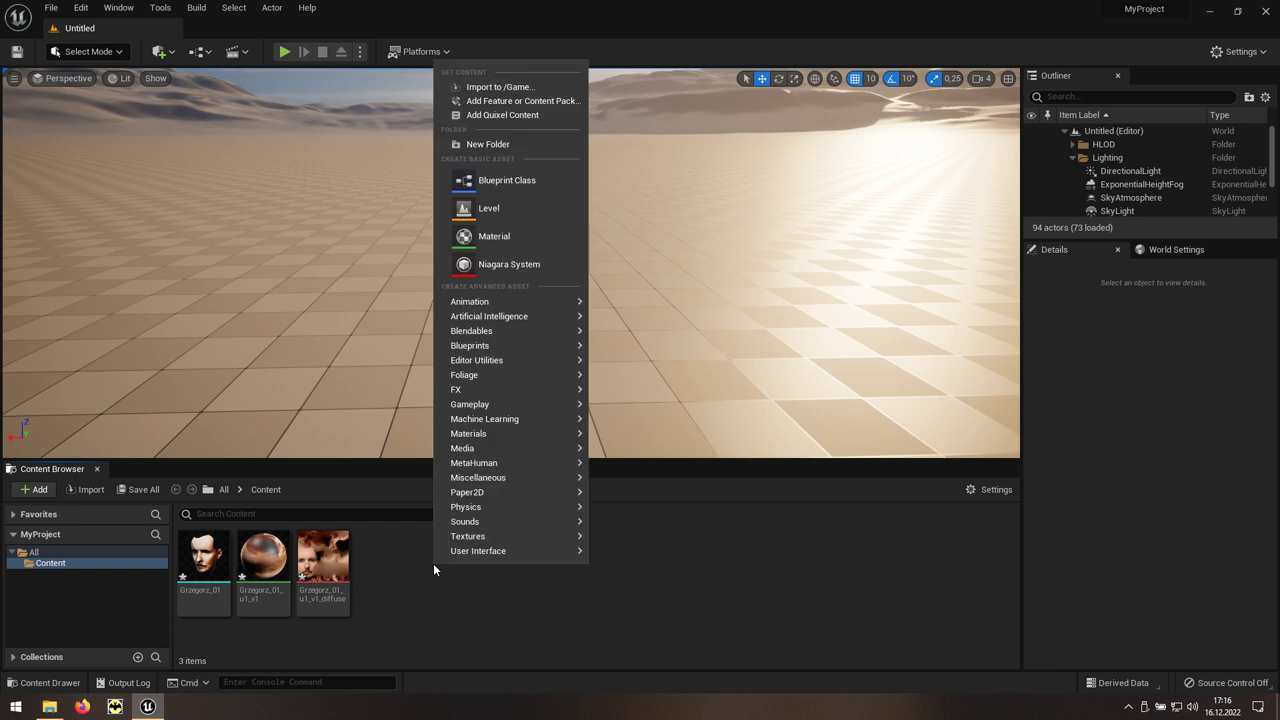
pyautogui.moveTo(477, 467)
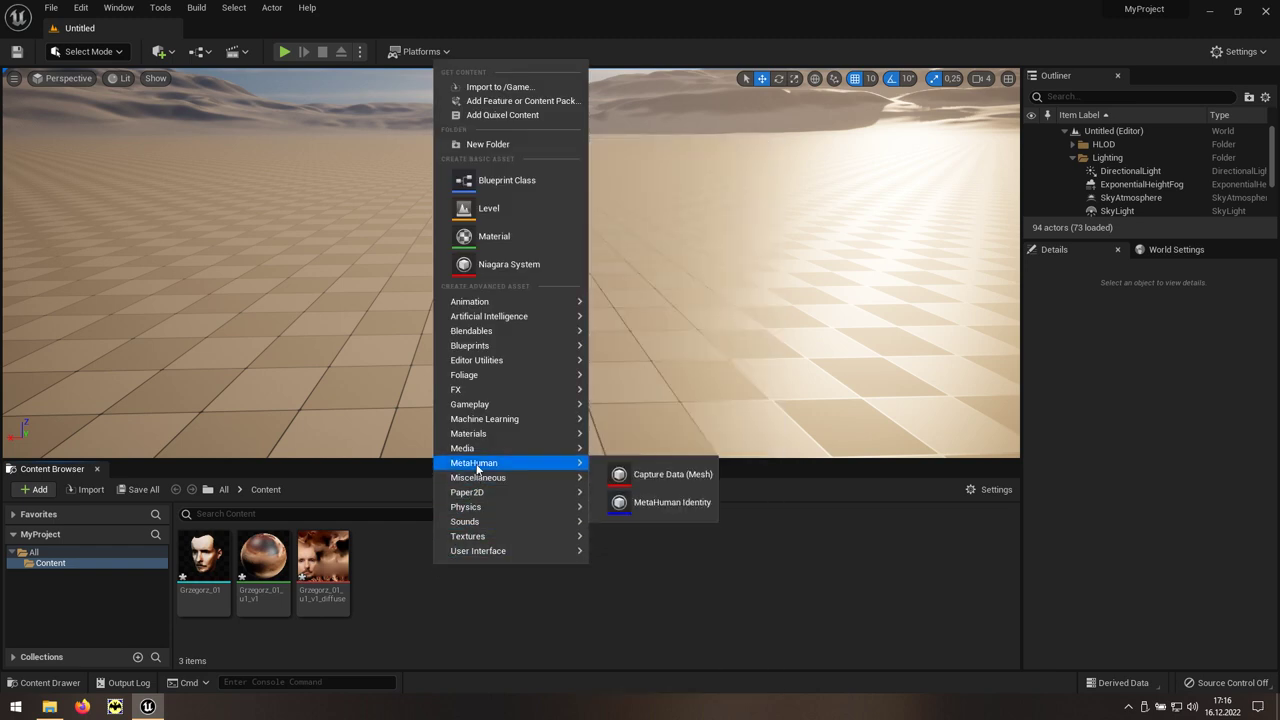
pyautogui.click(670, 511)
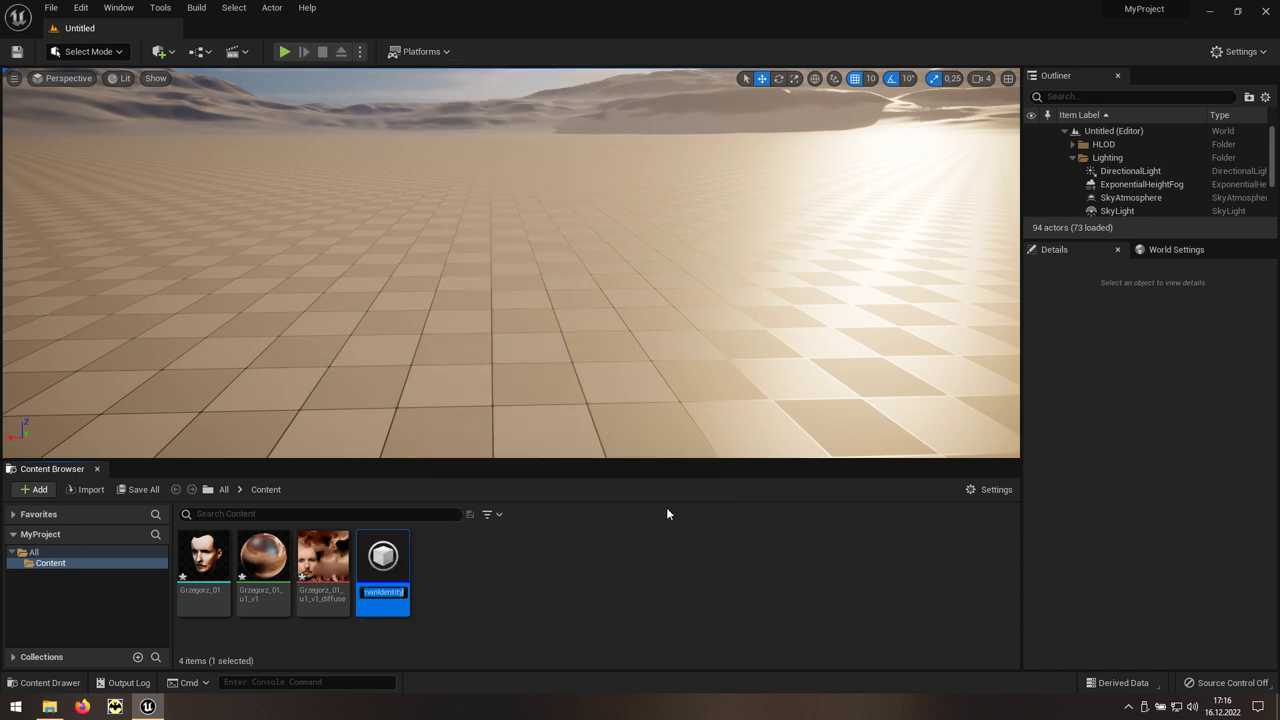
pyautogui.write('Grzegorz')
pyautogui.press('Return')
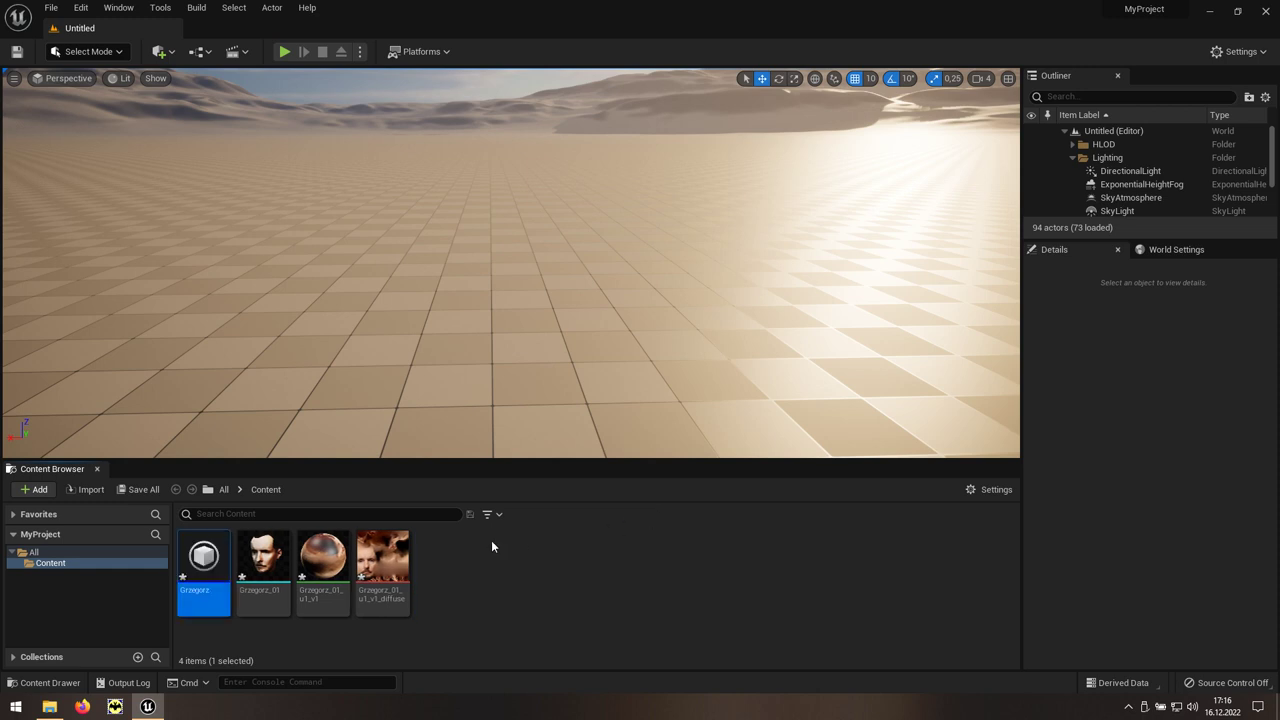
pyautogui.doubleClick(222, 577)
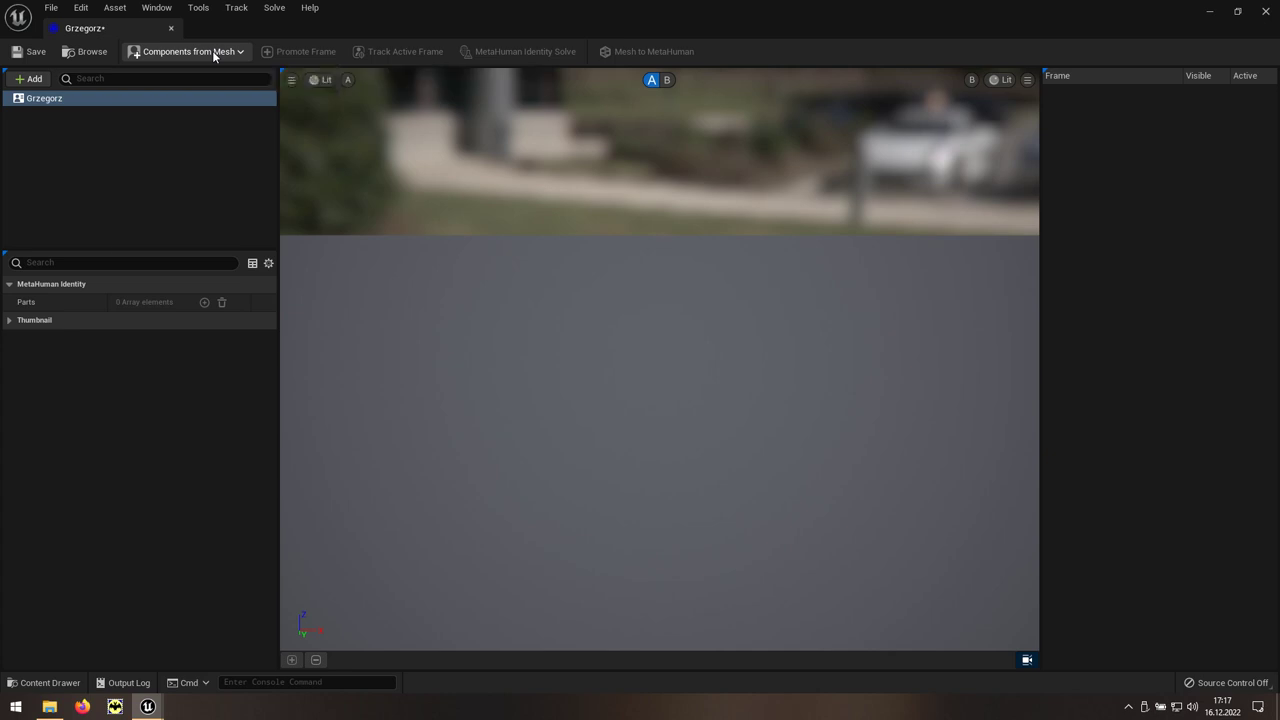
# Build the Grzegorz identity's Face and Body components from the Grzegorz_01 static mesh
pyautogui.click(212, 51)
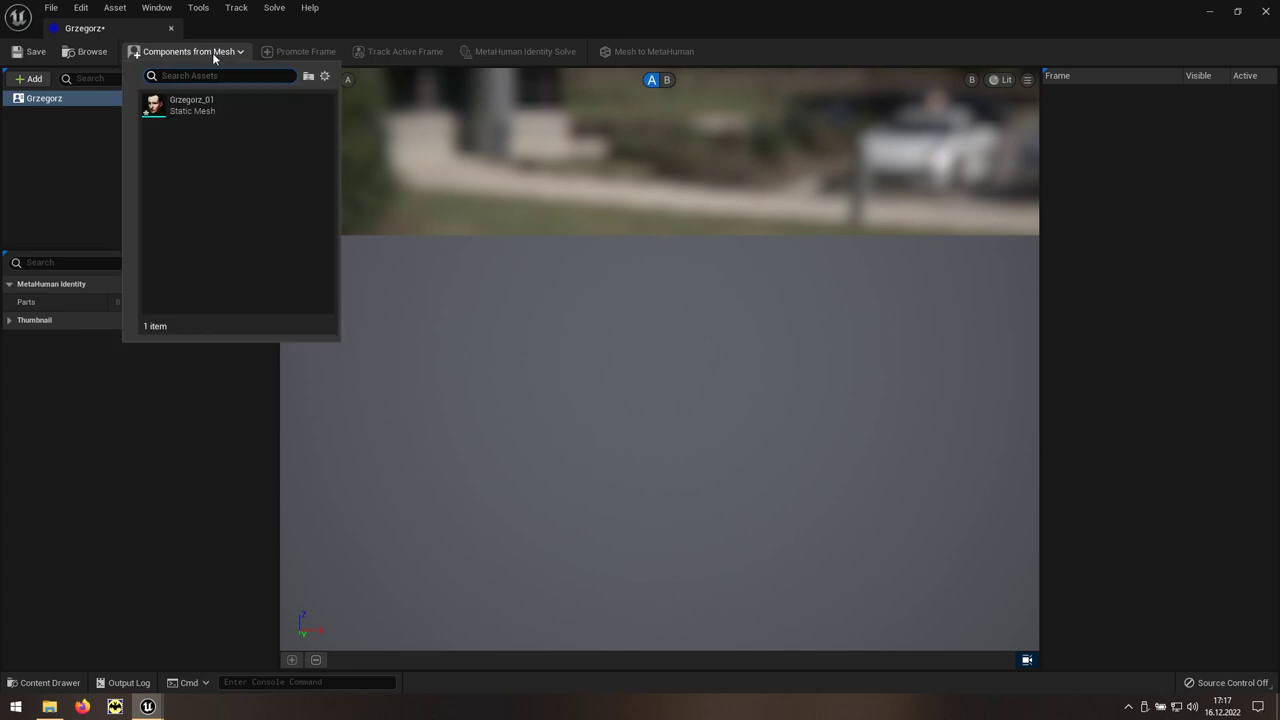
pyautogui.click(220, 103)
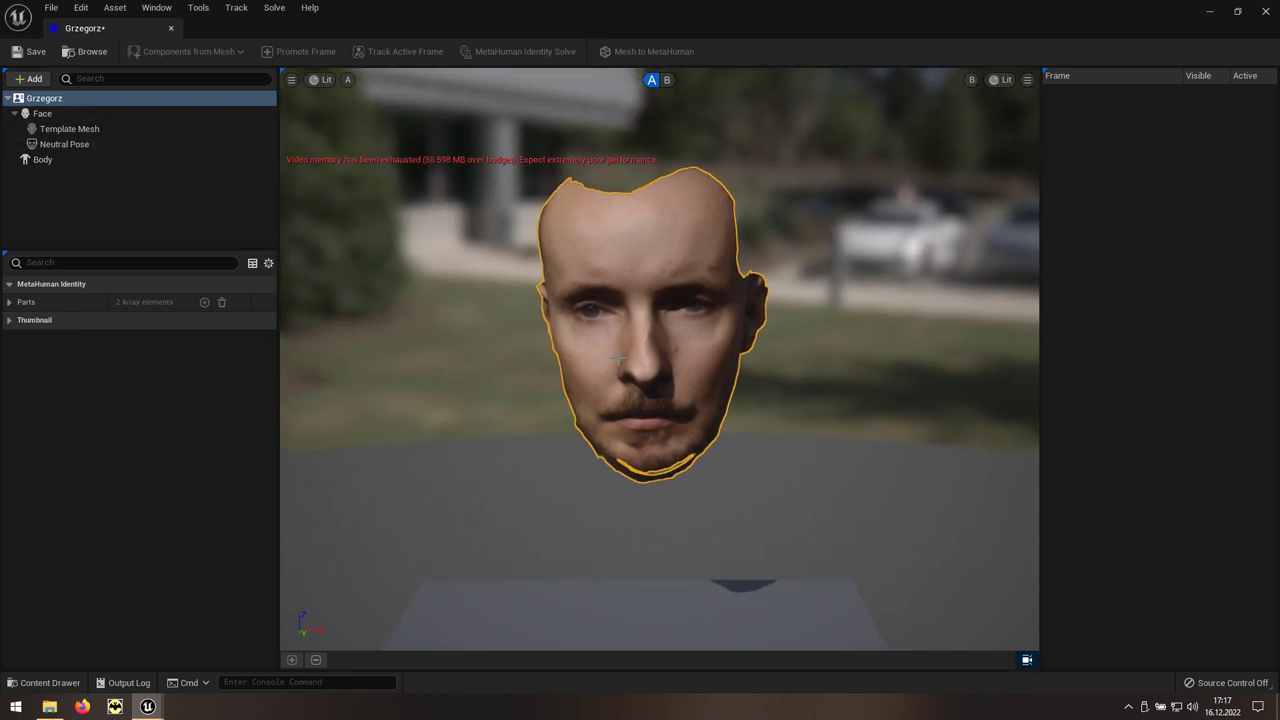
pyautogui.scroll(2, 618, 358)
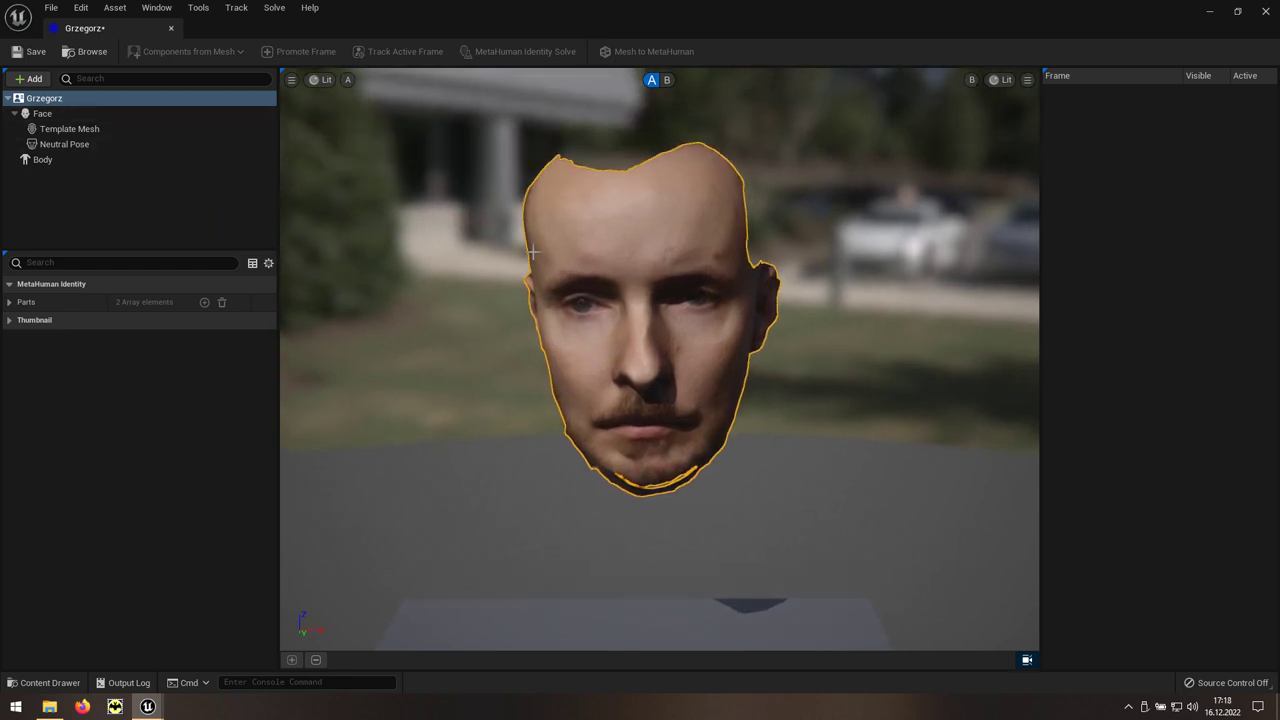
# Switch the identity viewport to Unlit and zoom in close on the scanned face
pyautogui.click(321, 86)
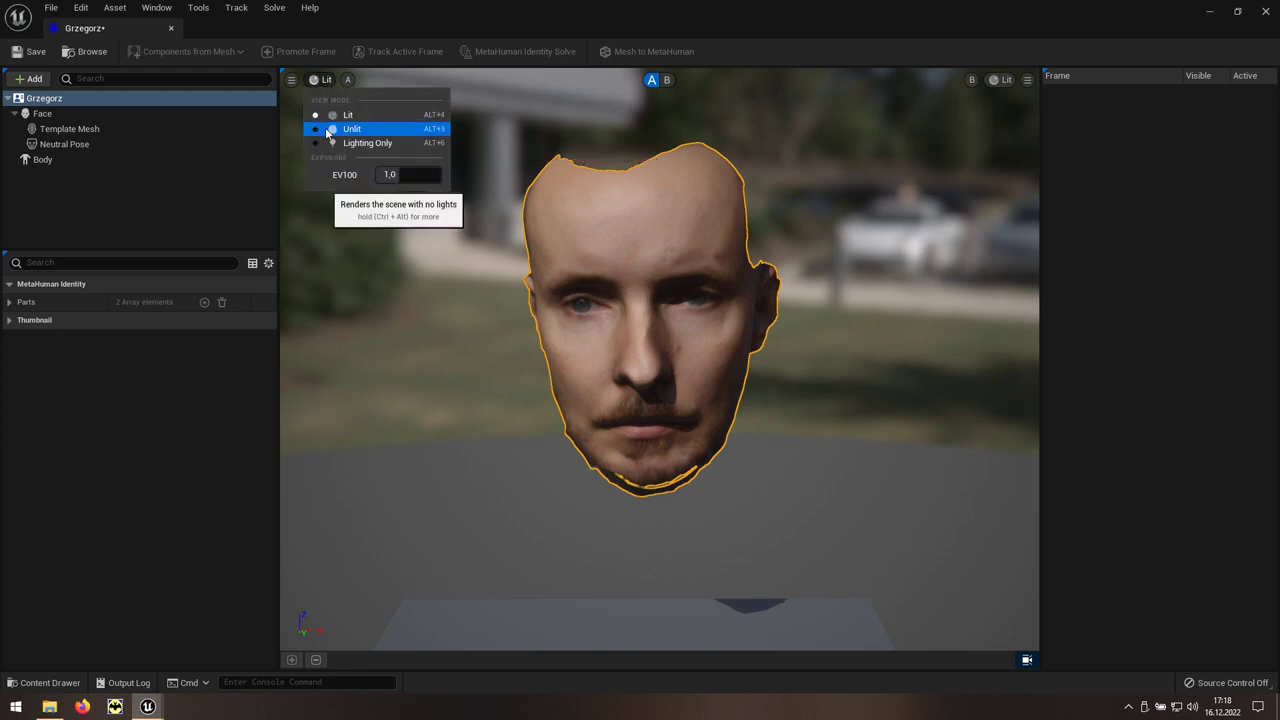
pyautogui.click(362, 130)
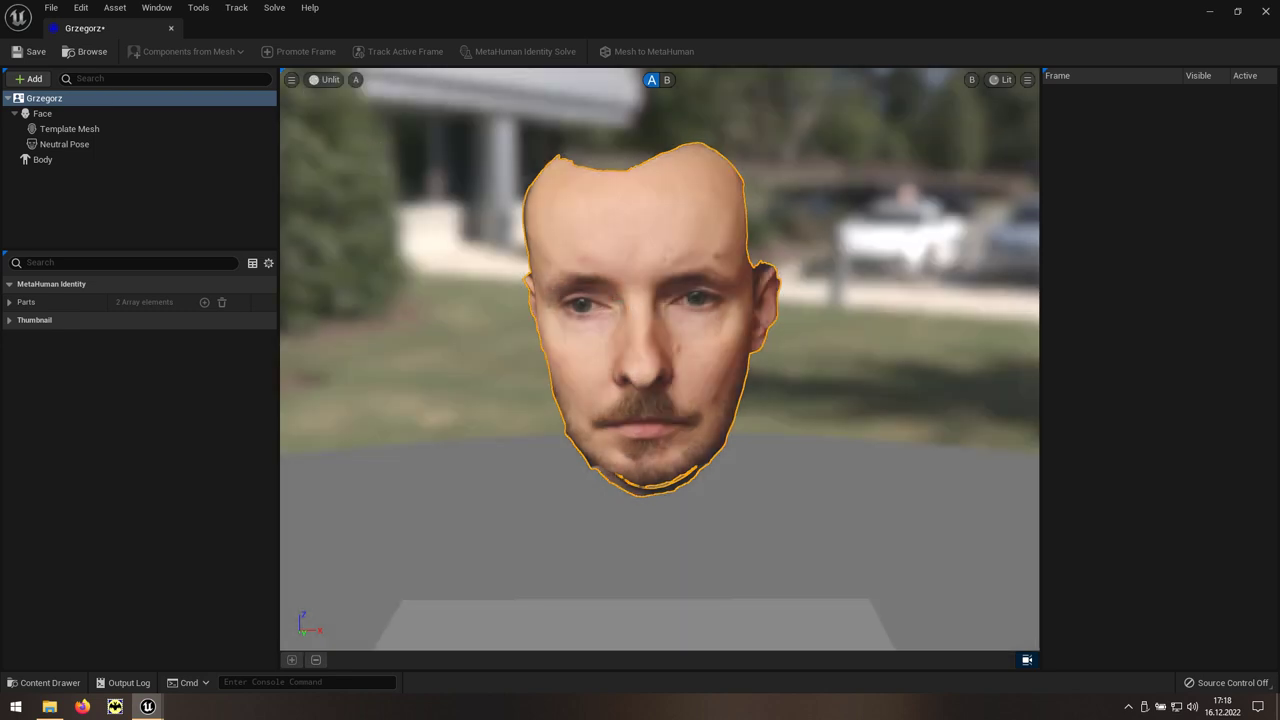
pyautogui.scroll(3, 633, 301)
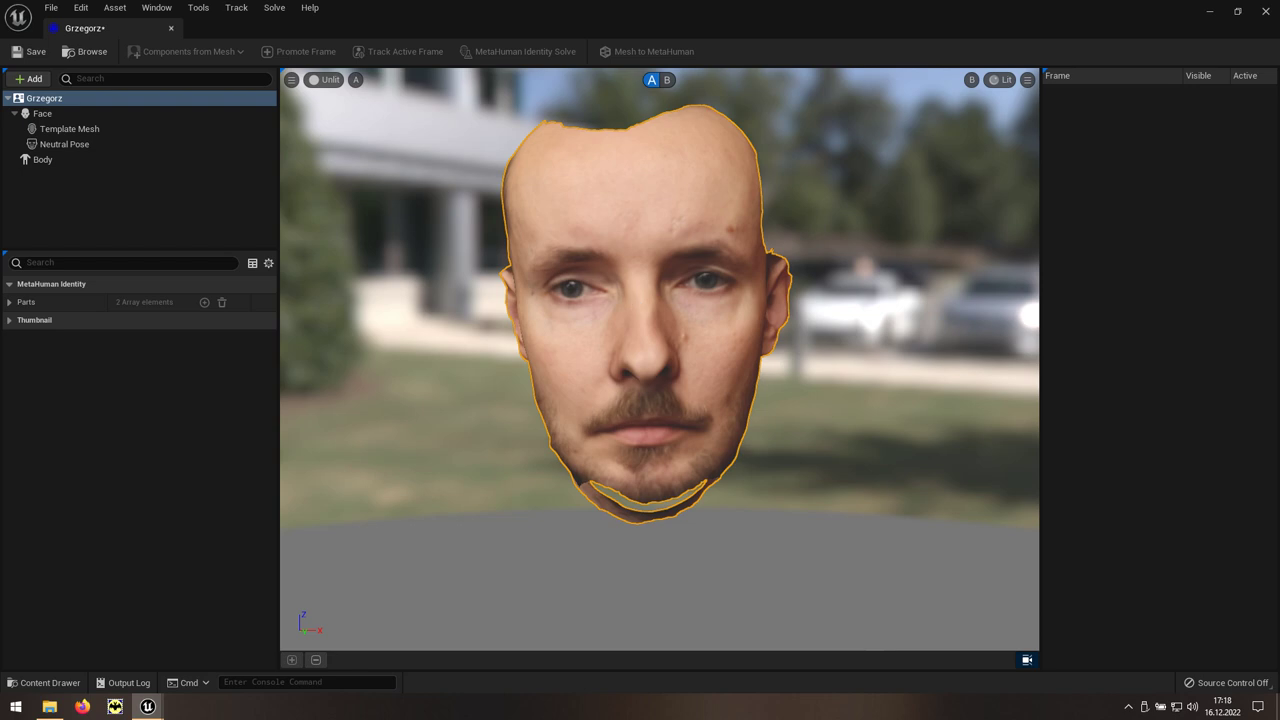
pyautogui.scroll(2, 633, 301)
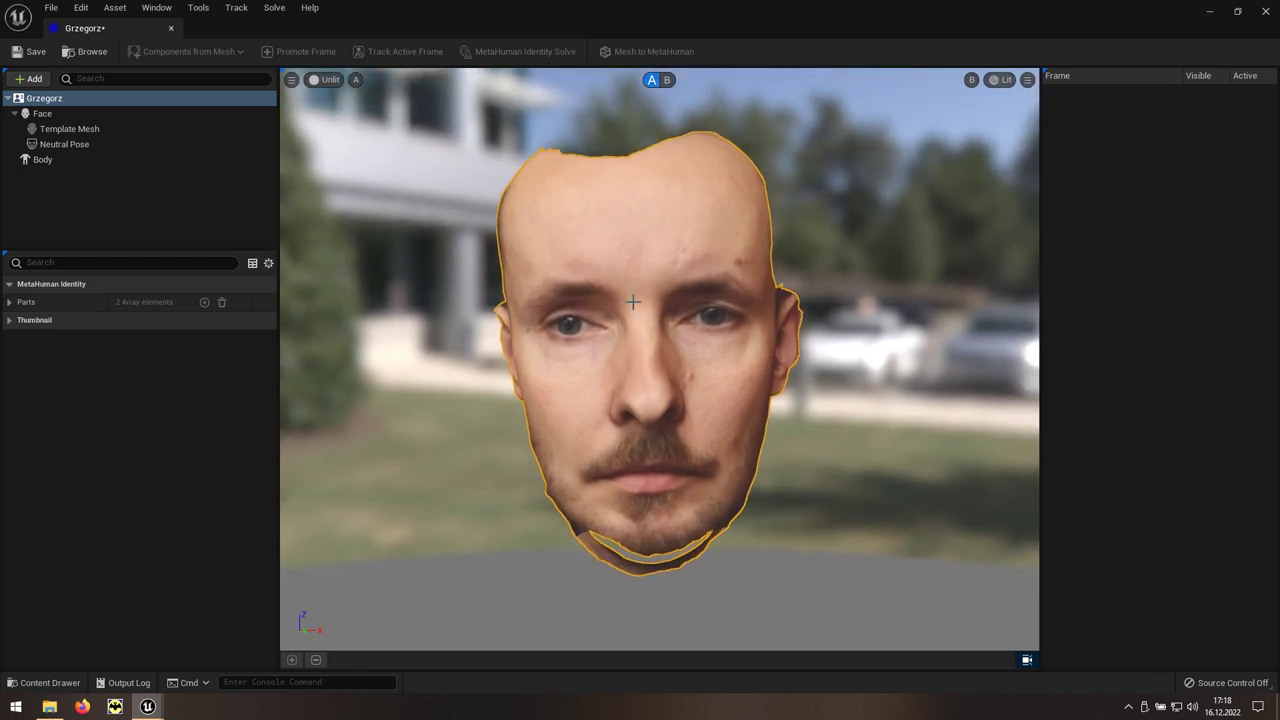
pyautogui.scroll(2, 633, 301)
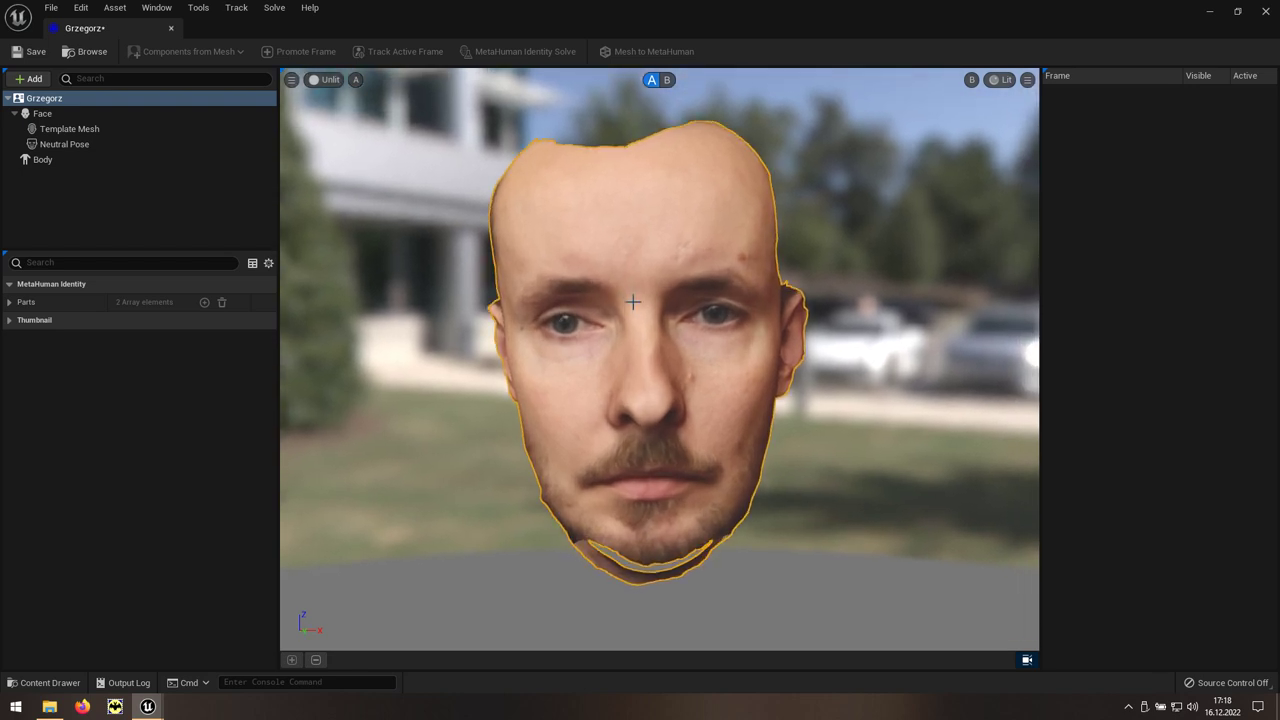
pyautogui.scroll(2, 633, 301)
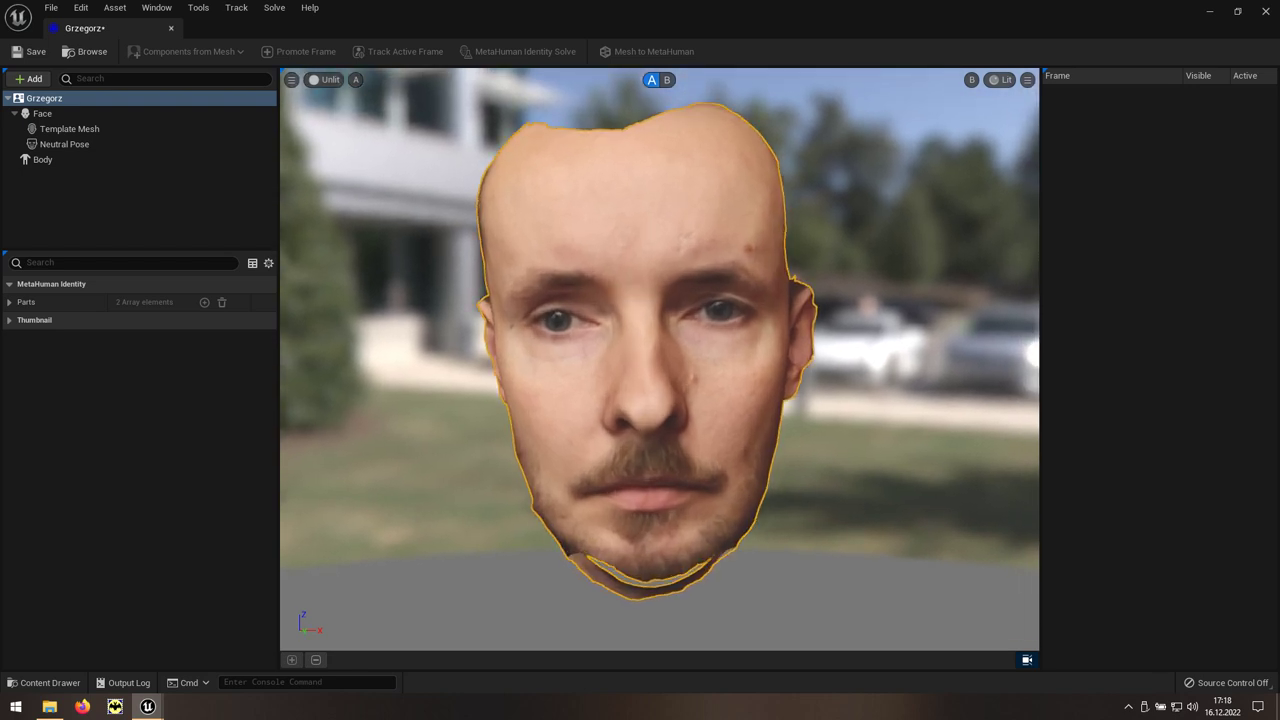
pyautogui.scroll(2, 633, 301)
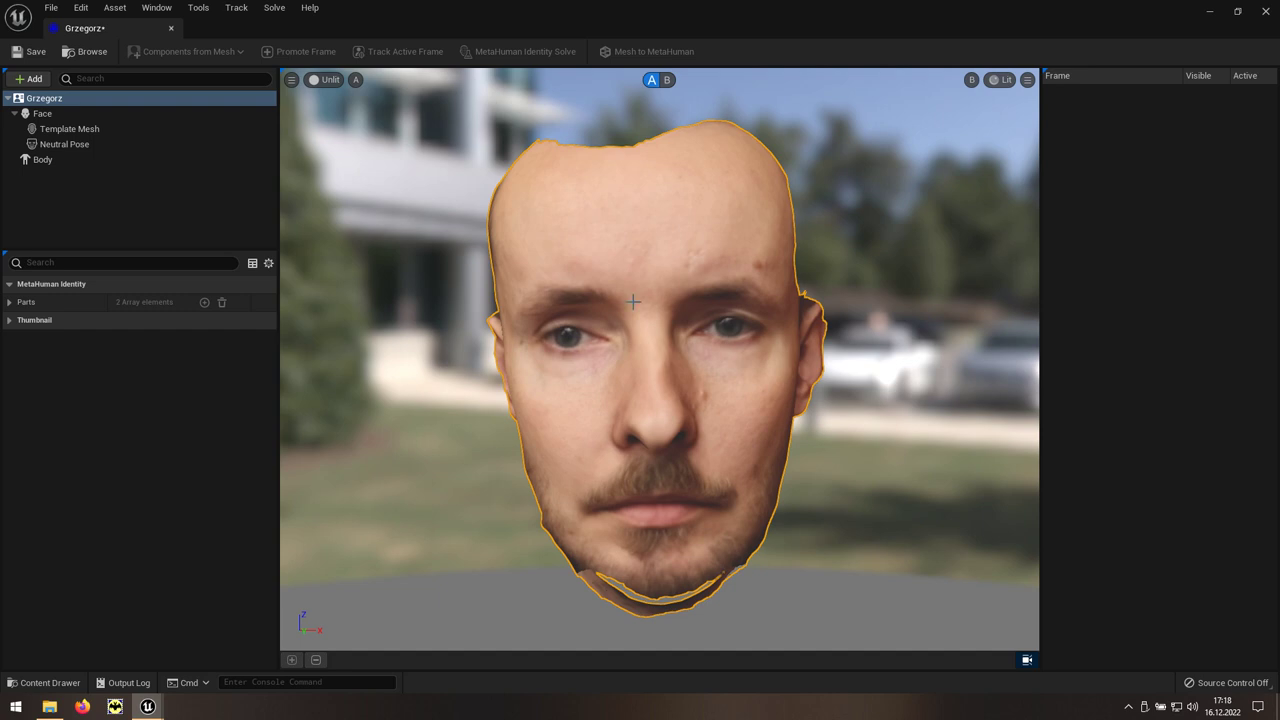
# Promote Frame 0 of the Neutral Pose, track its facial landmarks, and run the Identity Solve
pyautogui.click(632, 240)
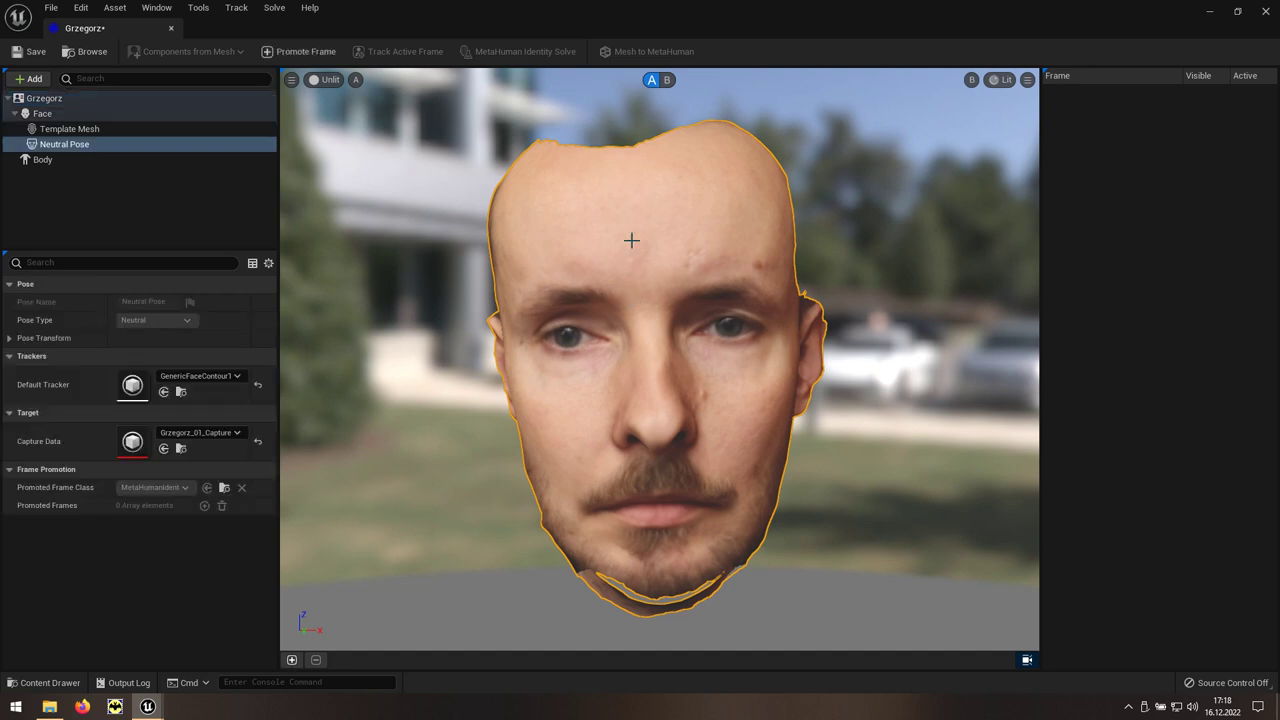
pyautogui.click(309, 55)
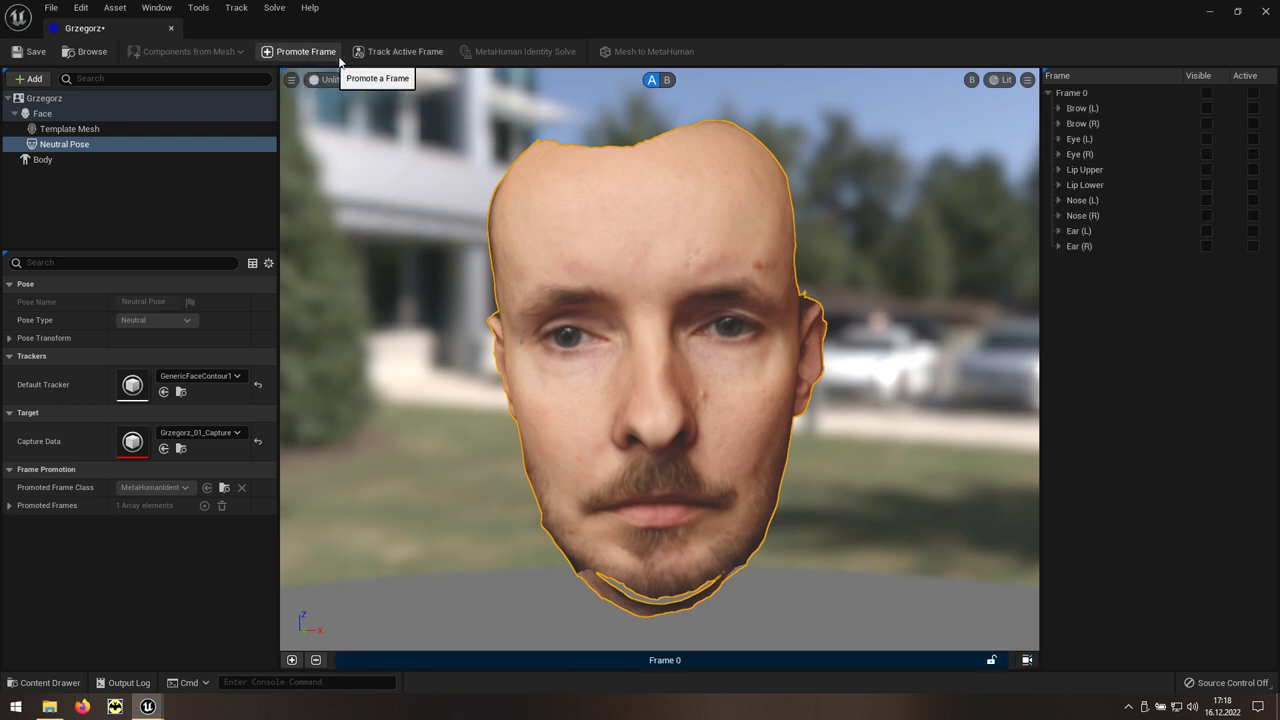
pyautogui.click(402, 61)
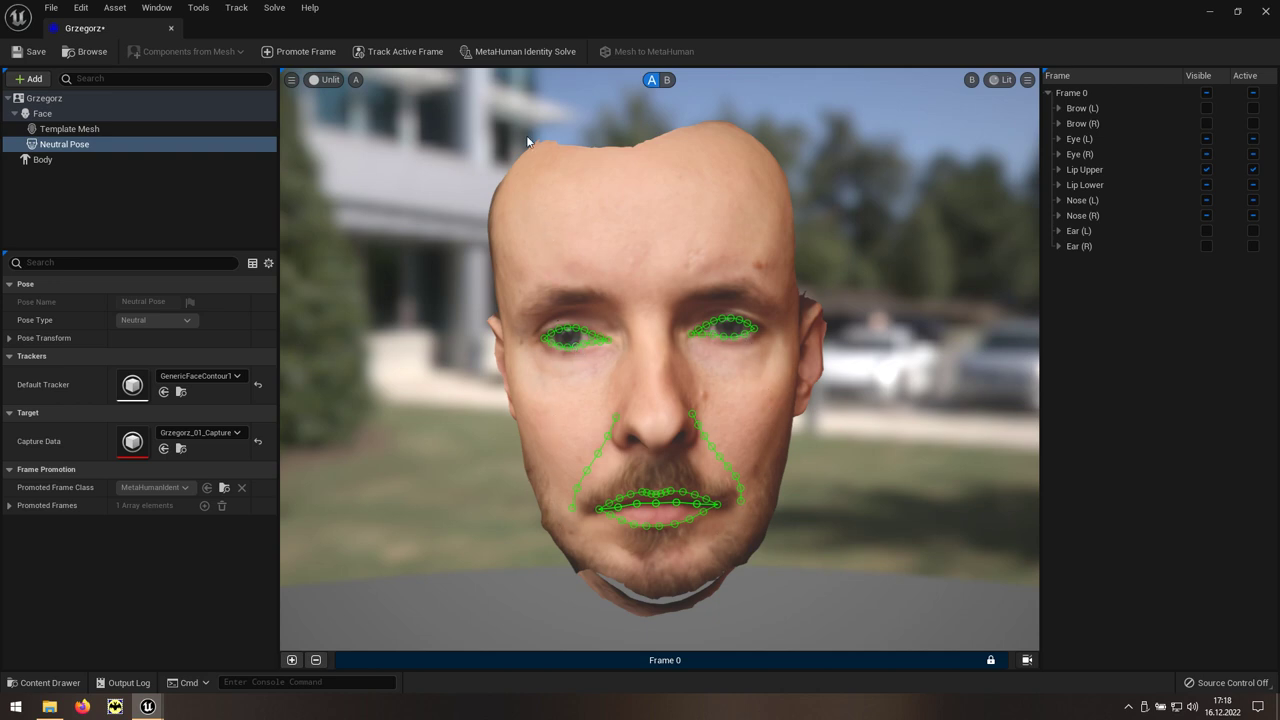
pyautogui.click(532, 60)
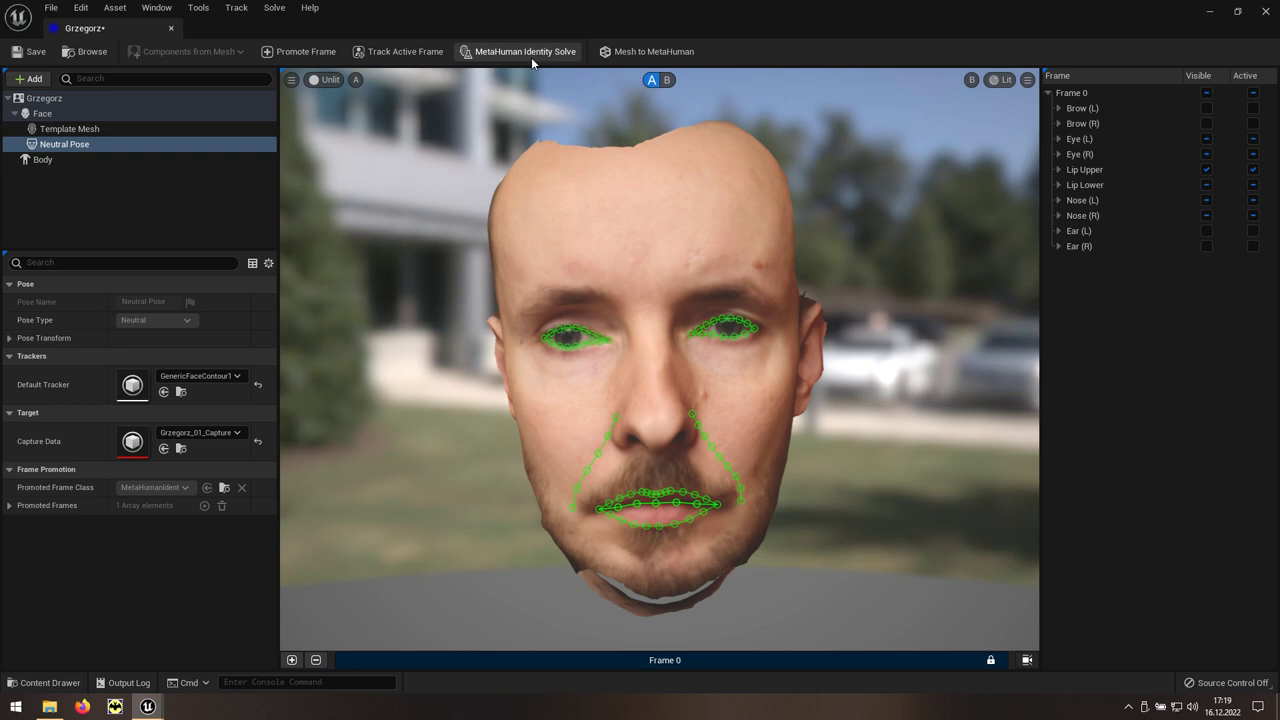
# Show the solved template head in view B, free the camera, and orbit to its left profile and three-quarter view
pyautogui.click(668, 81)
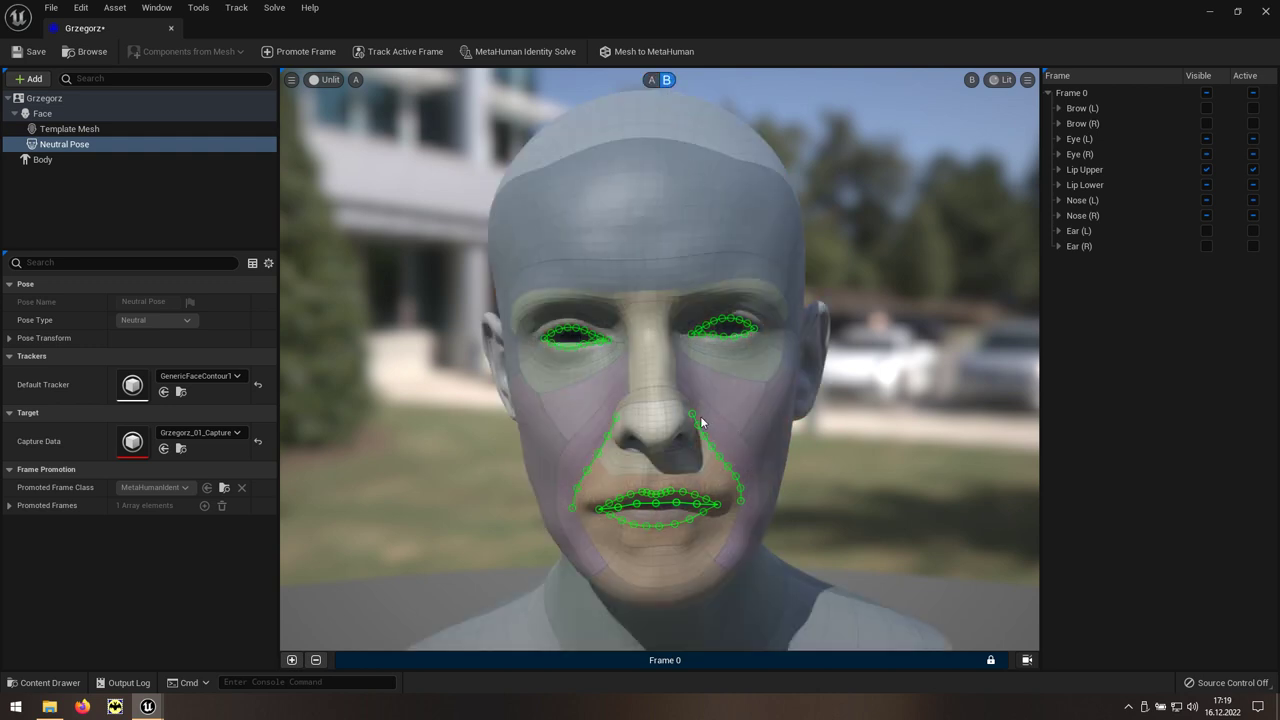
pyautogui.click(1027, 660)
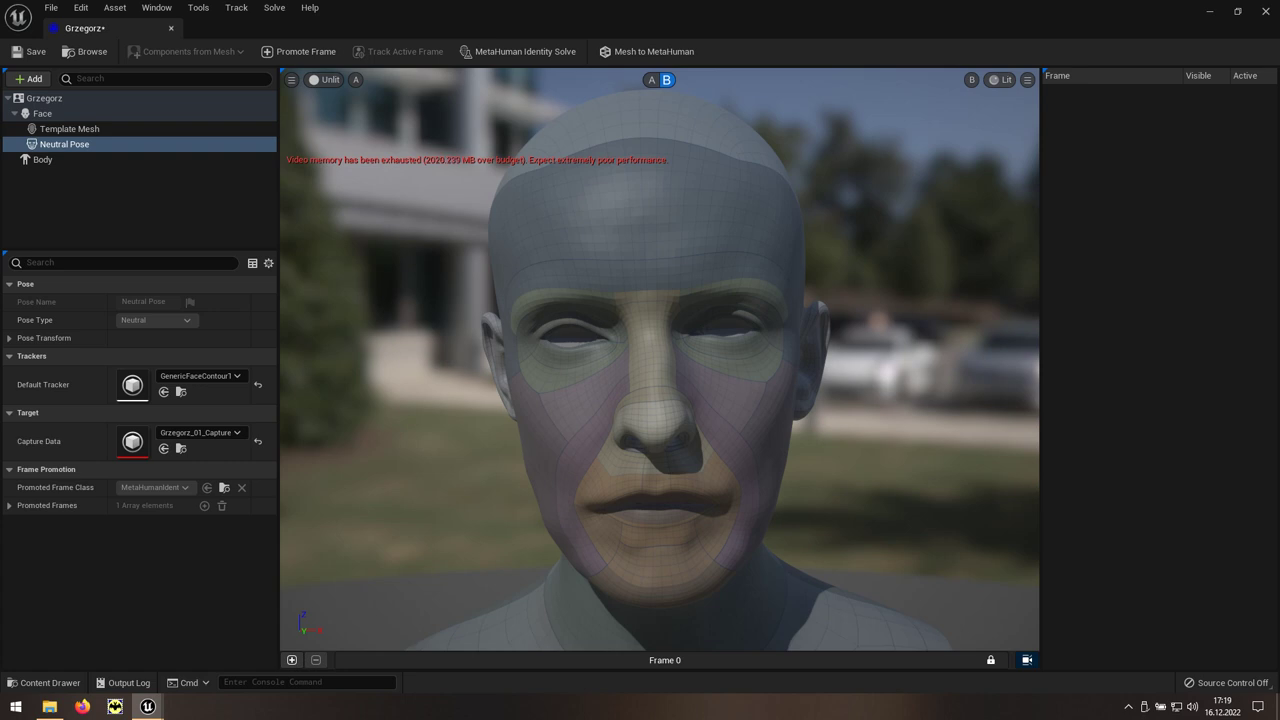
pyautogui.moveTo(700, 400); pyautogui.dragTo(560, 400)
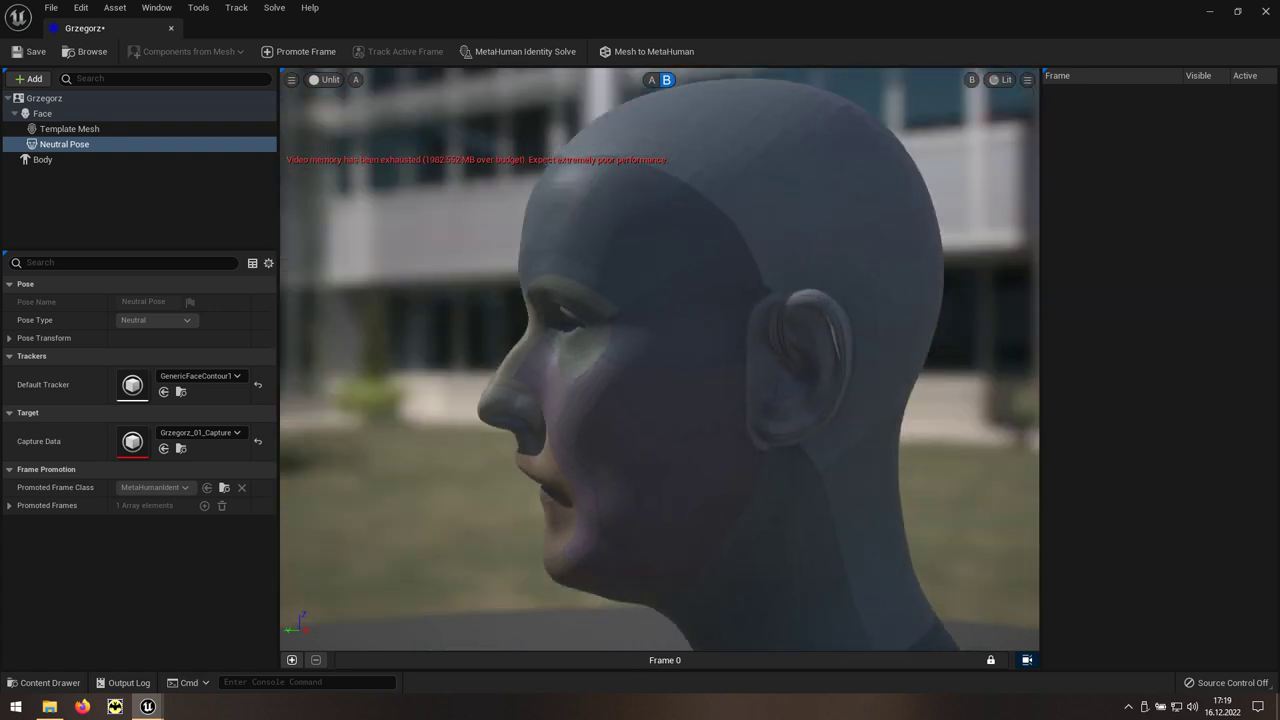
pyautogui.moveTo(660, 360)
pyautogui.mouseDown()
pyautogui.moveTo(700, 360)
pyautogui.moveTo(743, 391)
pyautogui.mouseUp()
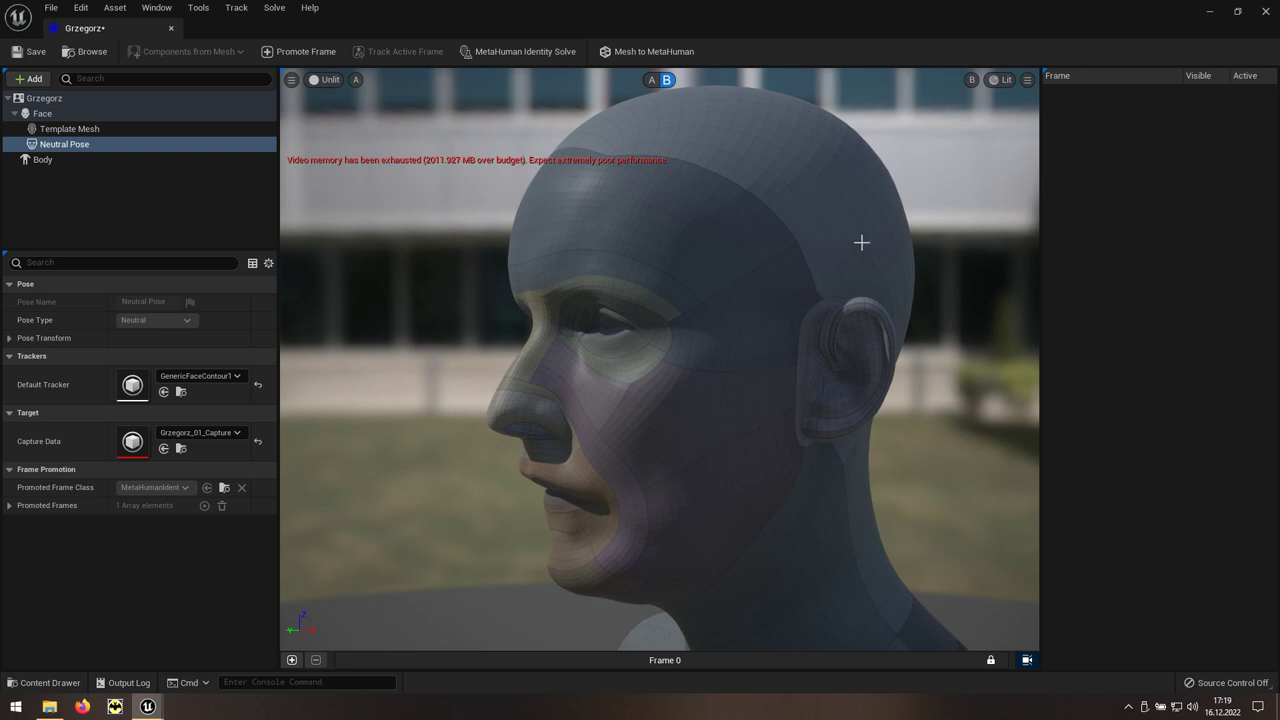
# Overlay the Neutral Pose scan on the fitted head, orbit to a right three-quarter view, and select Body
pyautogui.click(971, 82)
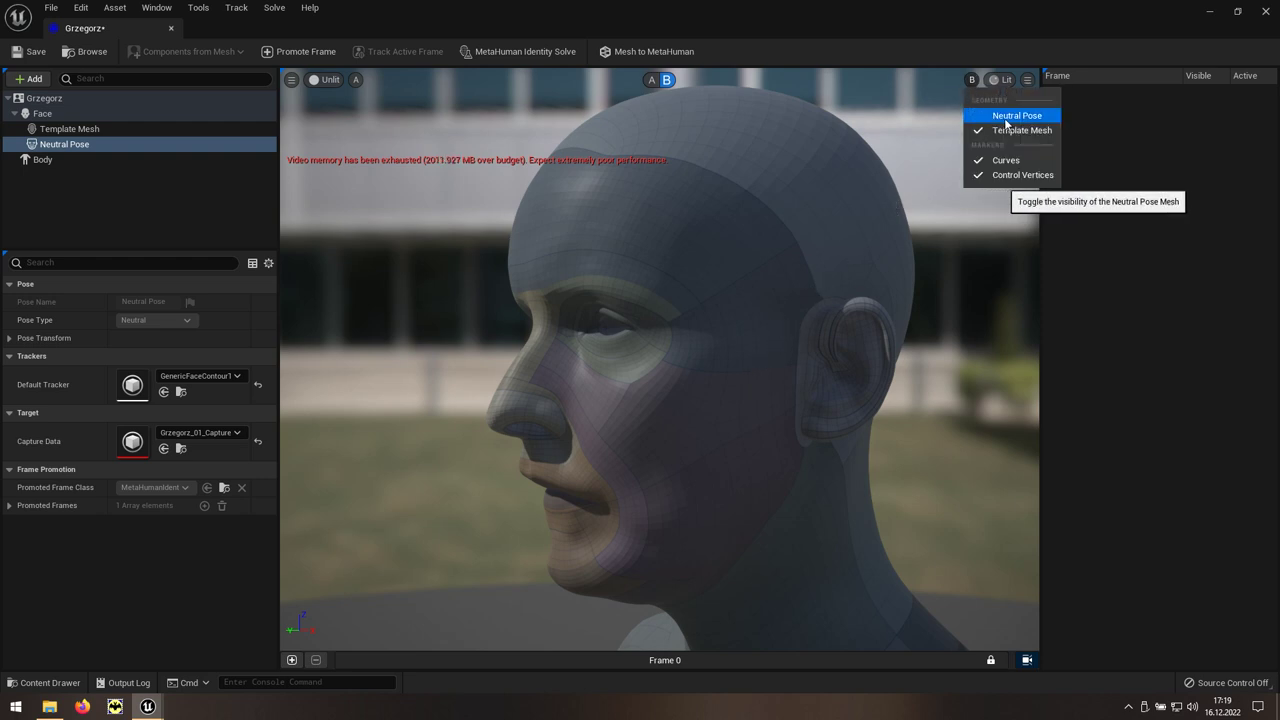
pyautogui.click(1042, 118)
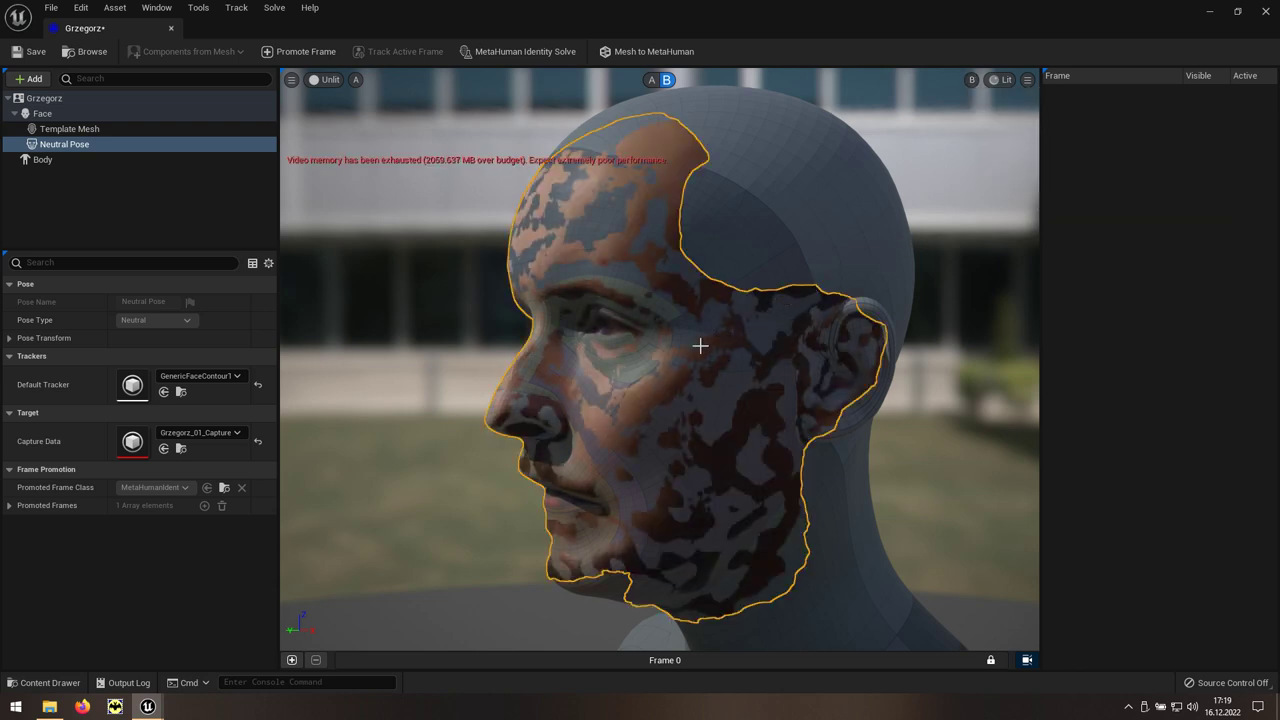
pyautogui.keyDown('alt'); pyautogui.moveTo(464, 176); pyautogui.dragTo(720, 182); pyautogui.keyUp('alt')
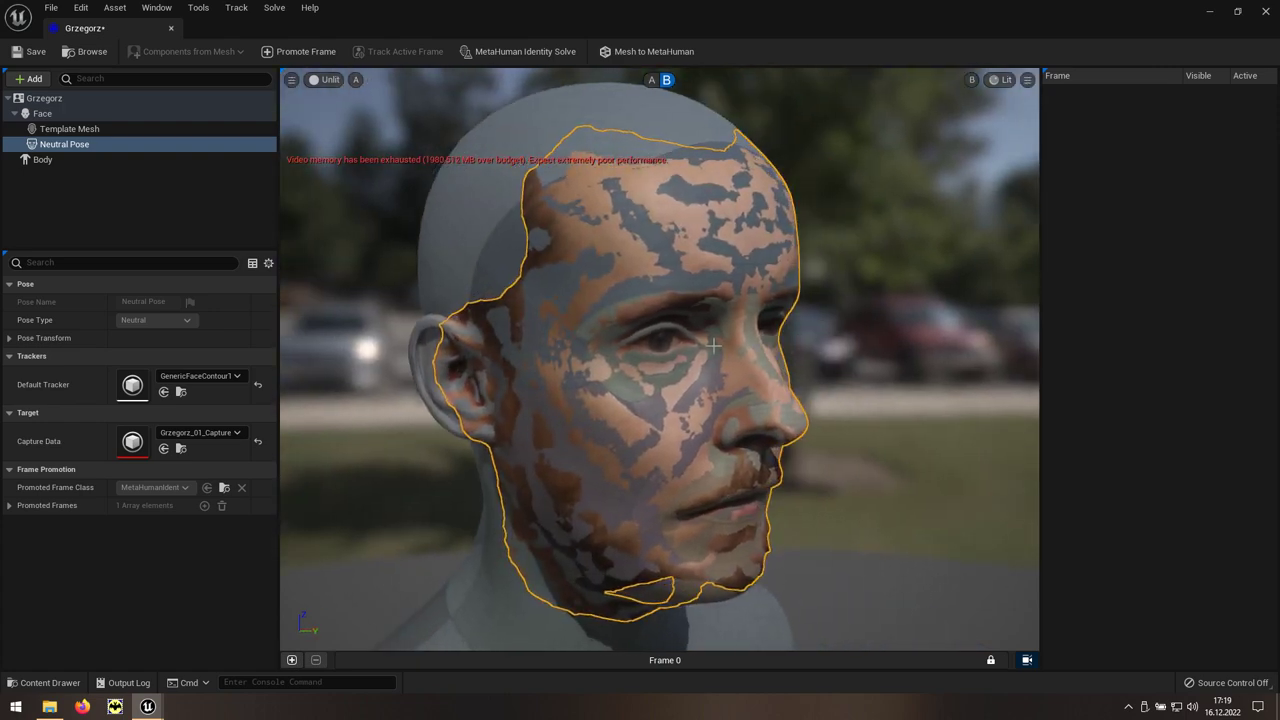
pyautogui.click(62, 160)
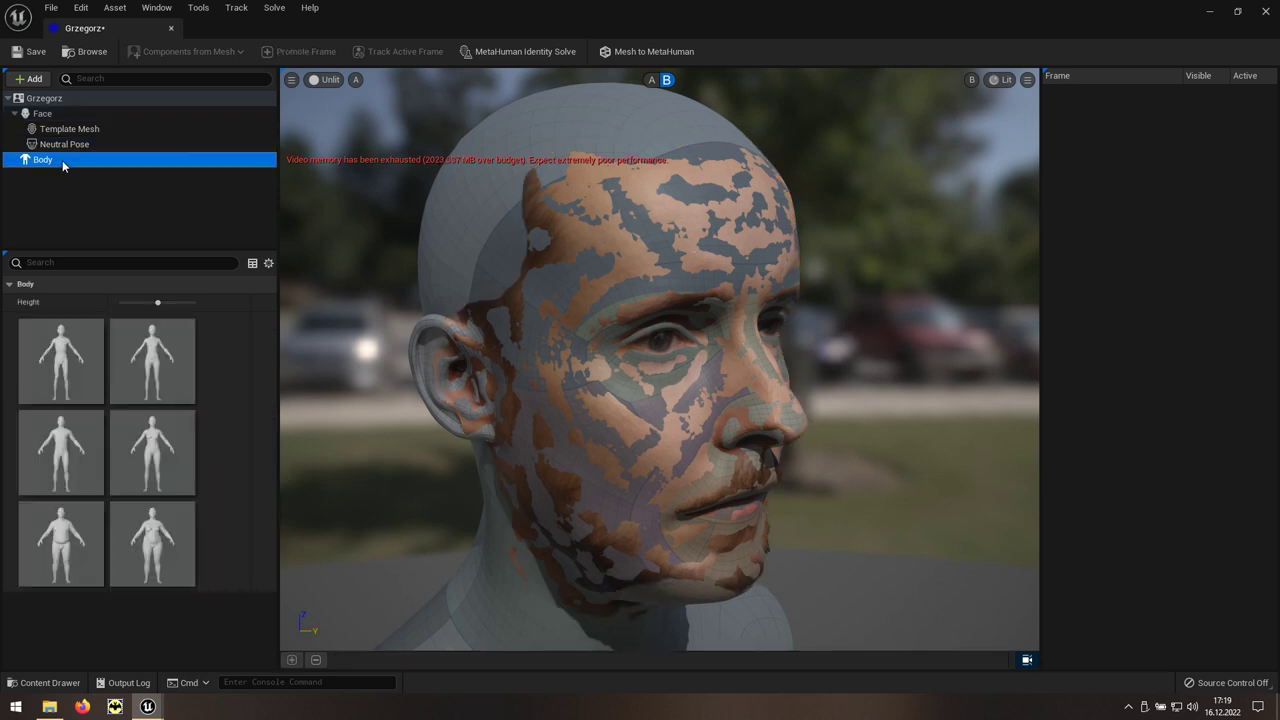
# Choose the third body type and run Mesh to MetaHuman, confirming the completion message
pyautogui.click(73, 450)
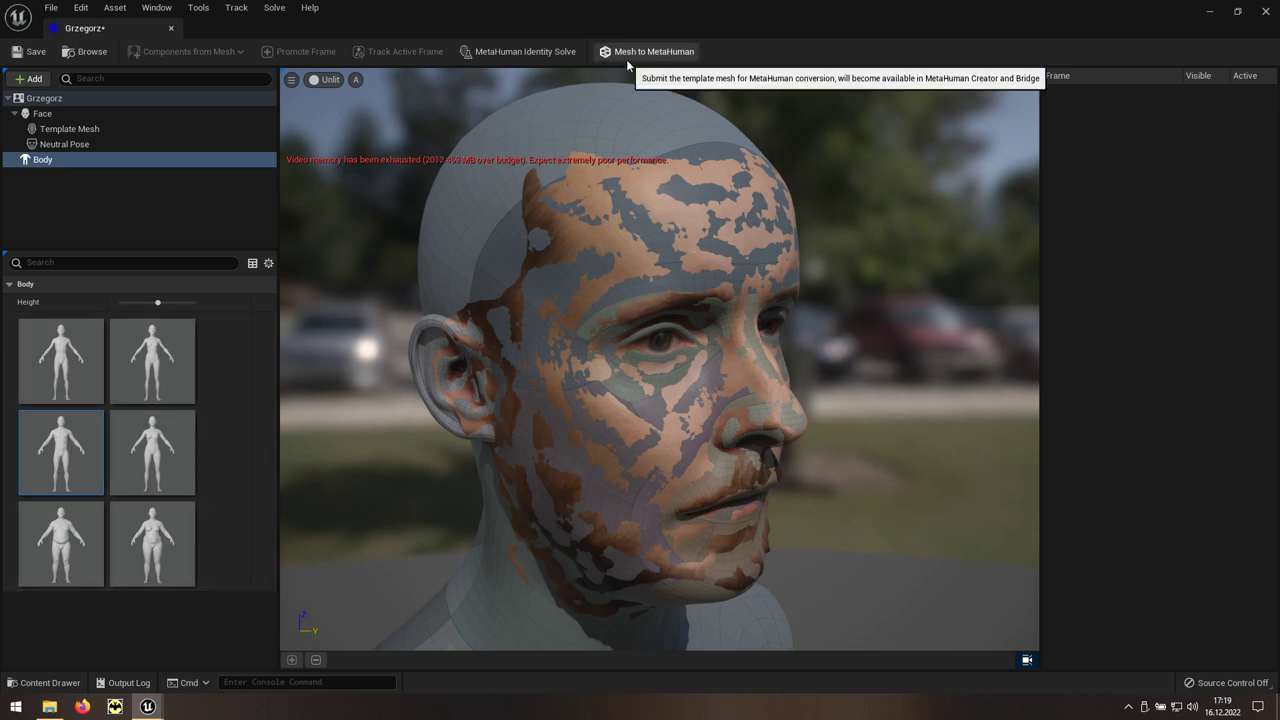
pyautogui.click(684, 58)
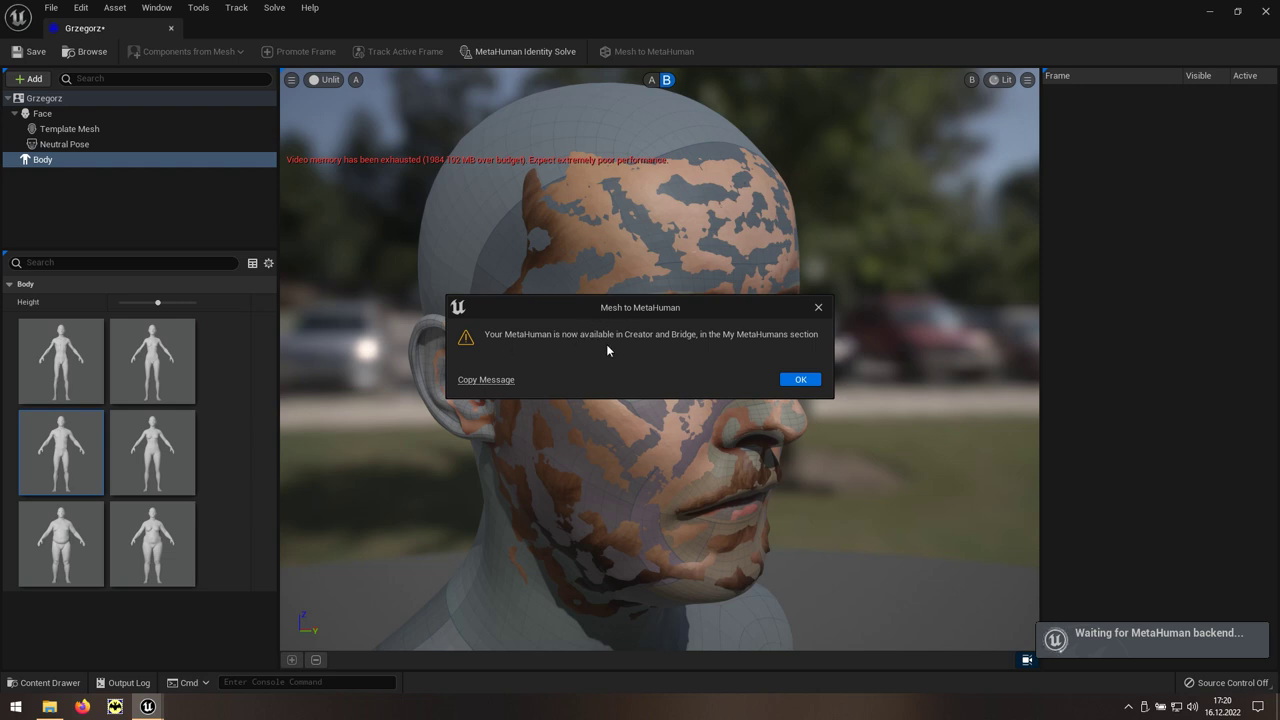
pyautogui.click(790, 379)
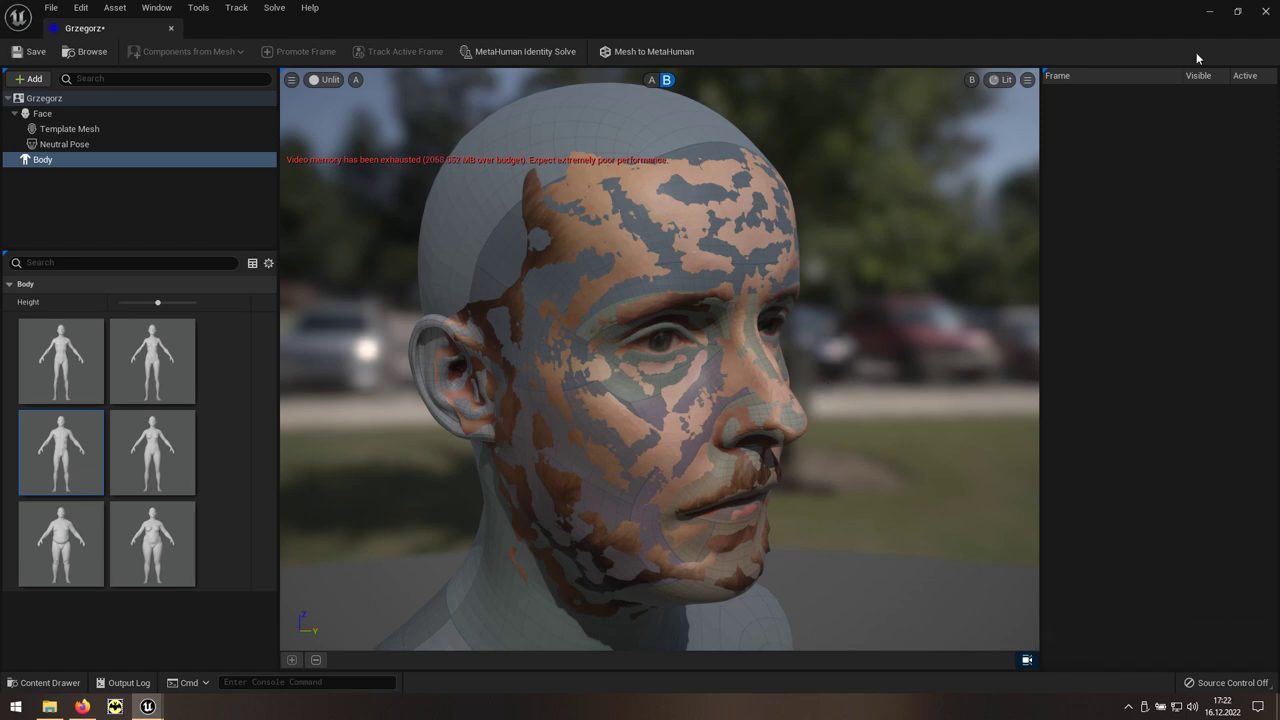
# Close the identity tab and the editor, saving all five unsaved assets, then switch to Firefox
pyautogui.click(1265, 12)
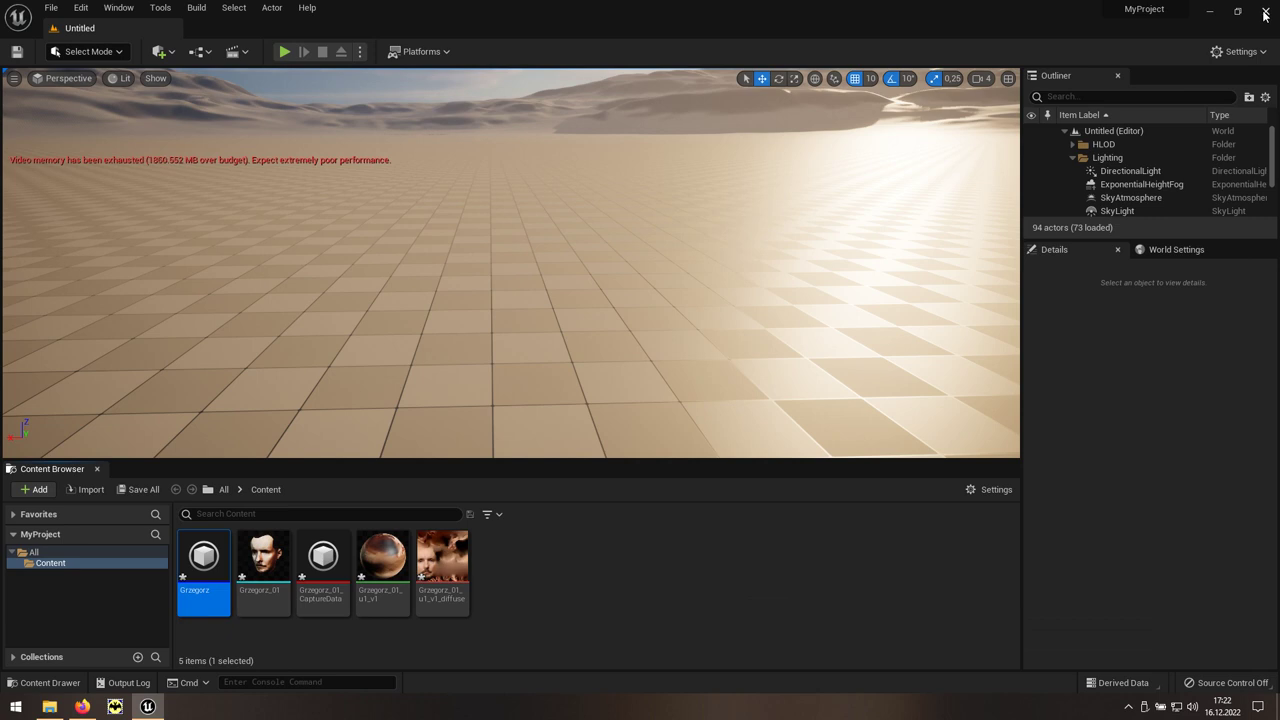
pyautogui.click(1265, 14)
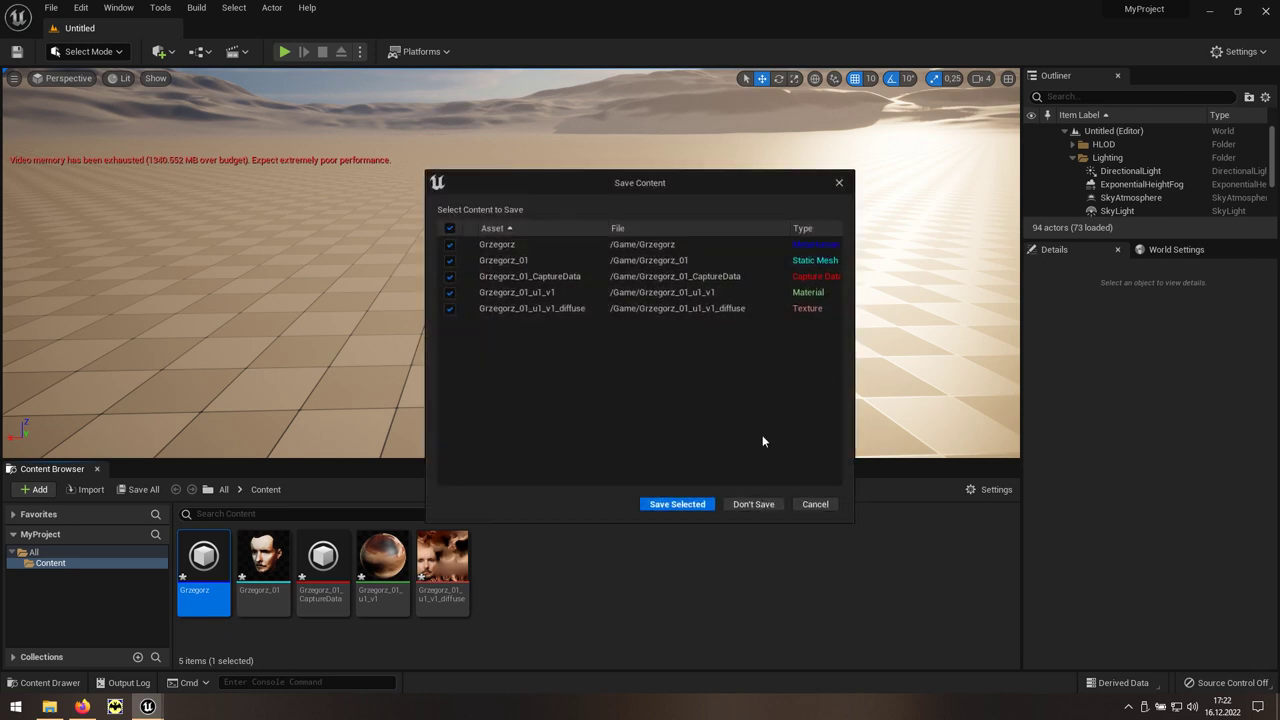
pyautogui.click(671, 508)
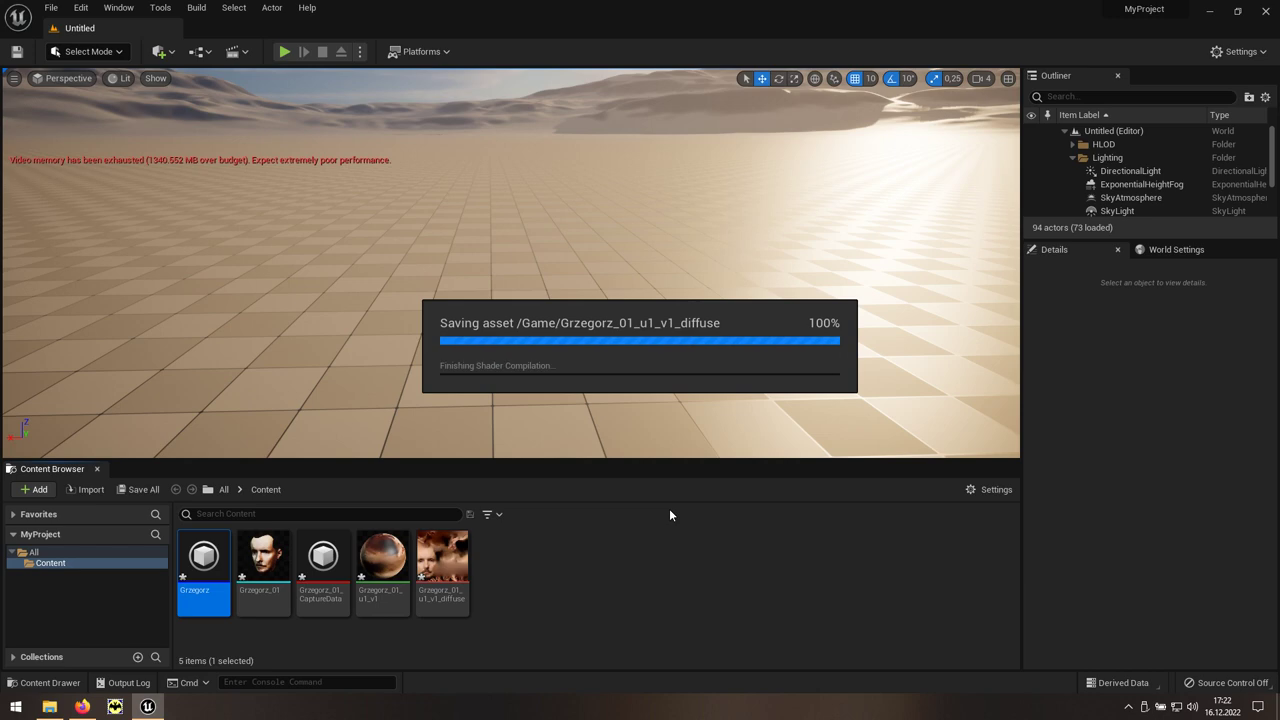
pyautogui.hotkey('alt', 'Tab')
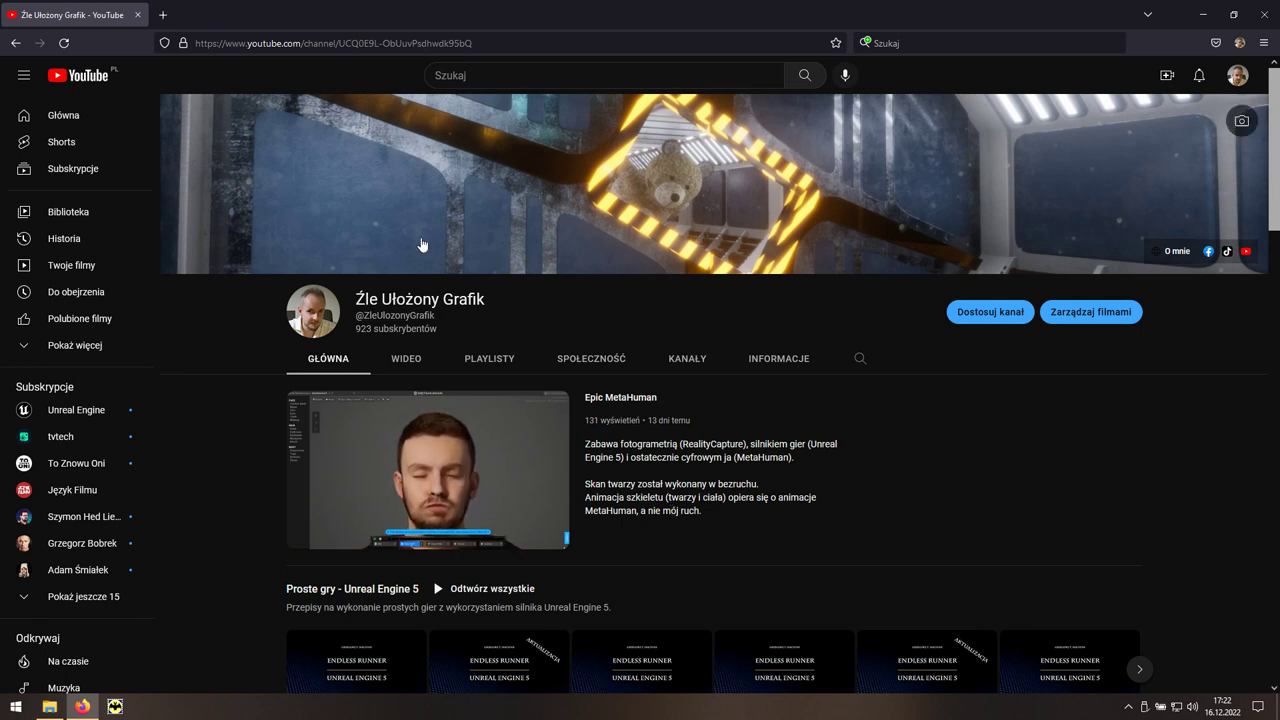
# Load metahuman.unrealengine.com in a new Firefox tab
pyautogui.click(168, 19)
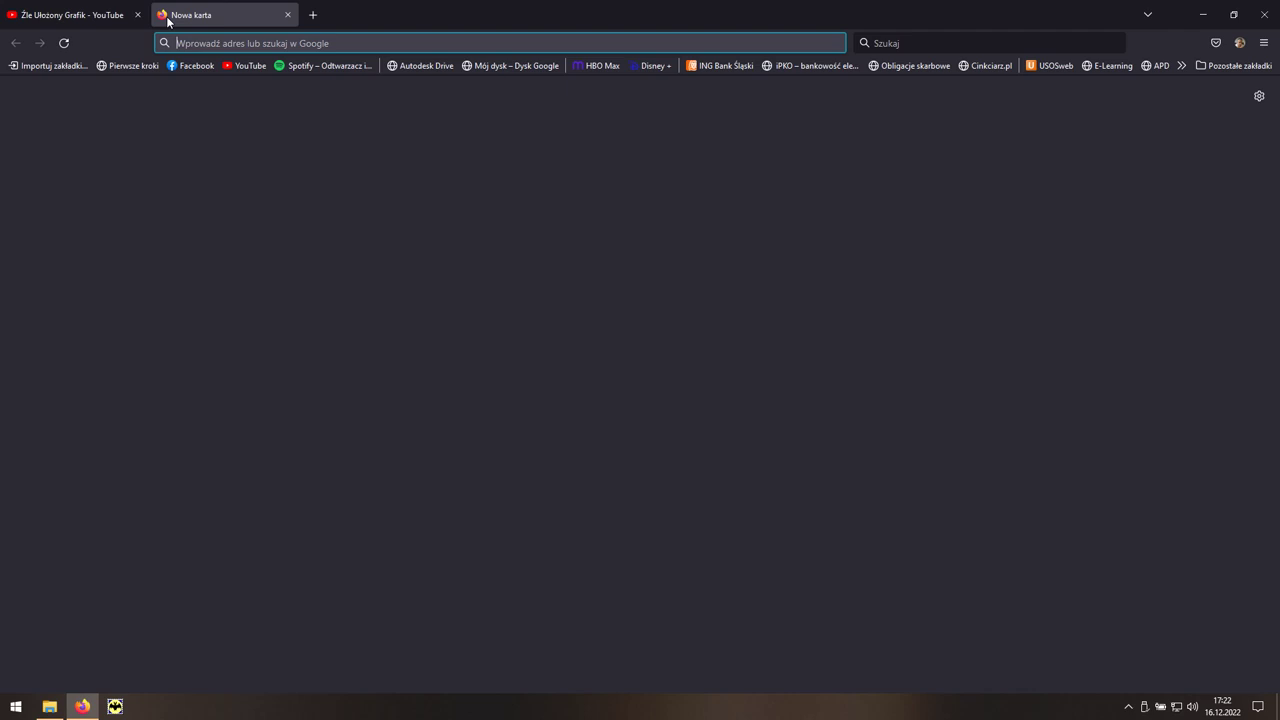
pyautogui.write('https://metahuman.unrealengine.com/')
pyautogui.press('Return')
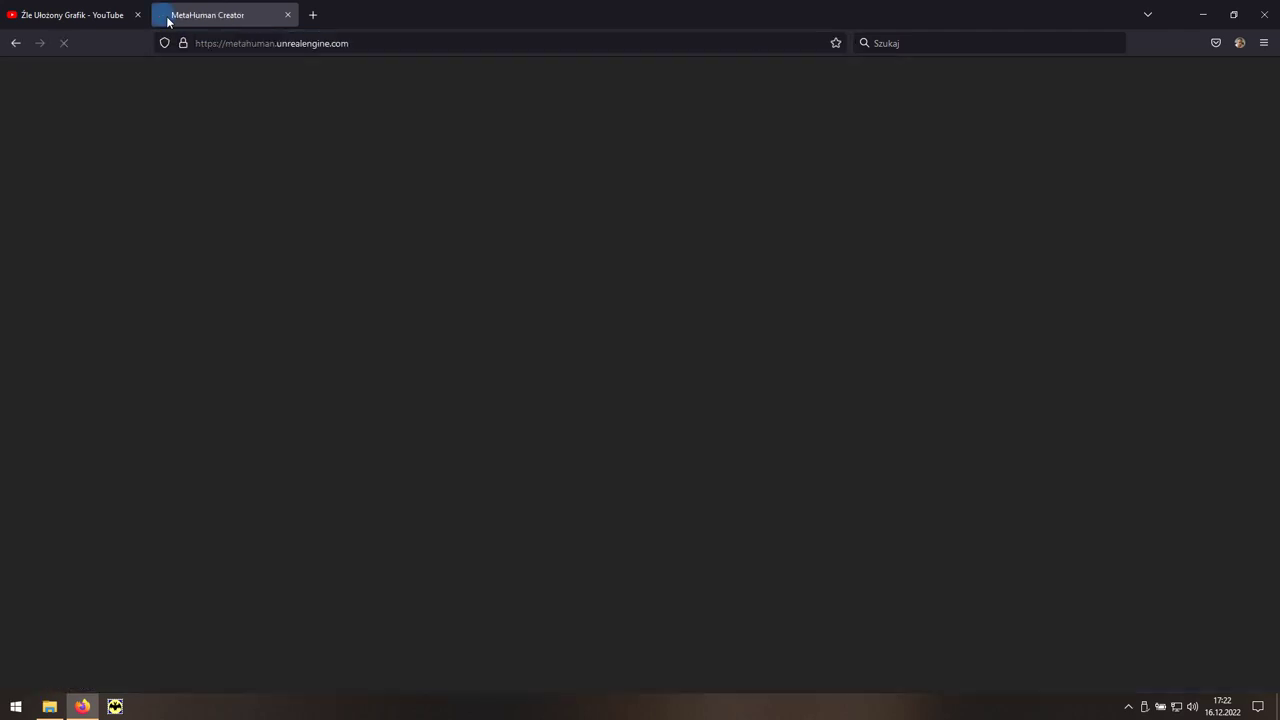
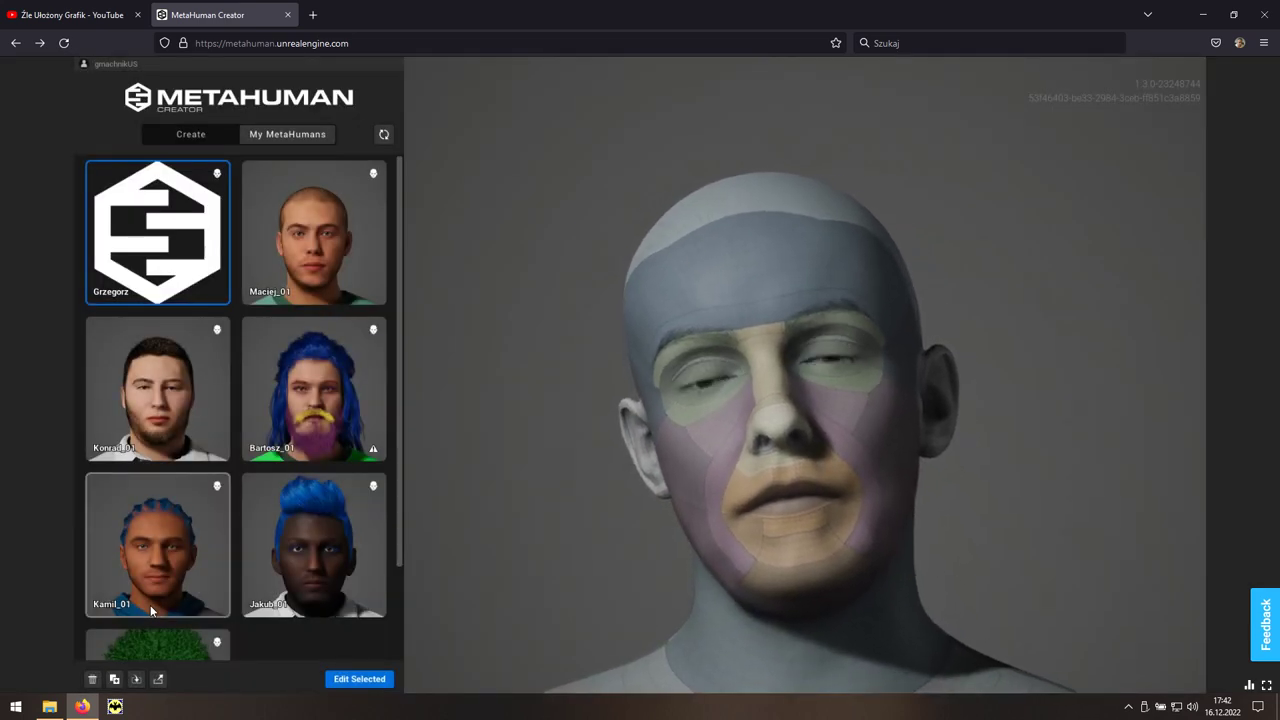
# Open Grzegorz in the editor, stop the animation in neutral forward pose, and go fullscreen
pyautogui.click(362, 682)
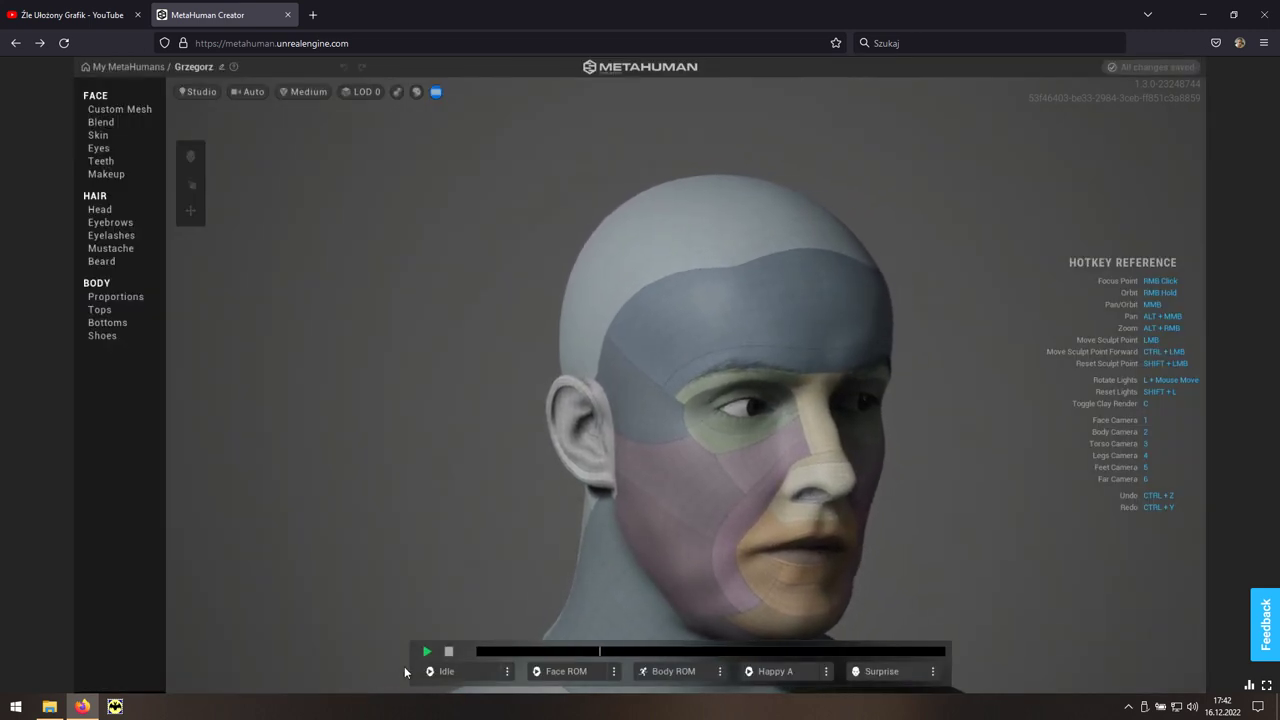
pyautogui.click(449, 654)
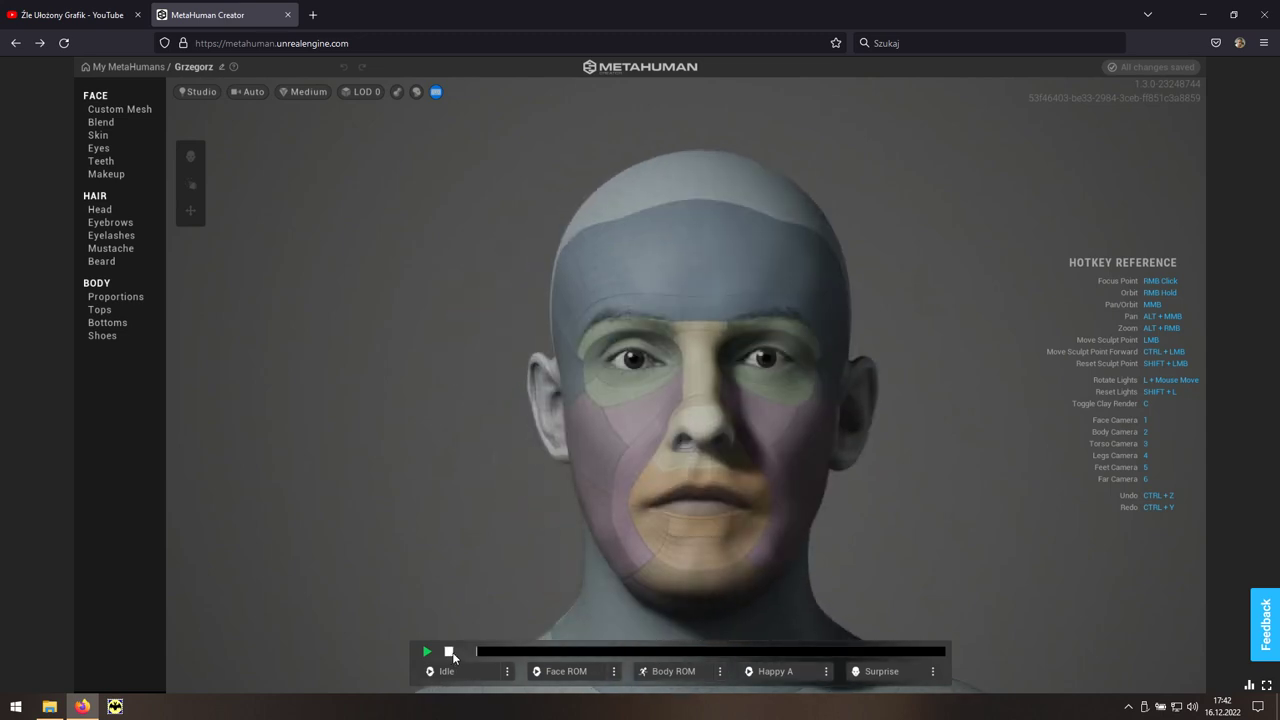
pyautogui.click(1268, 686)
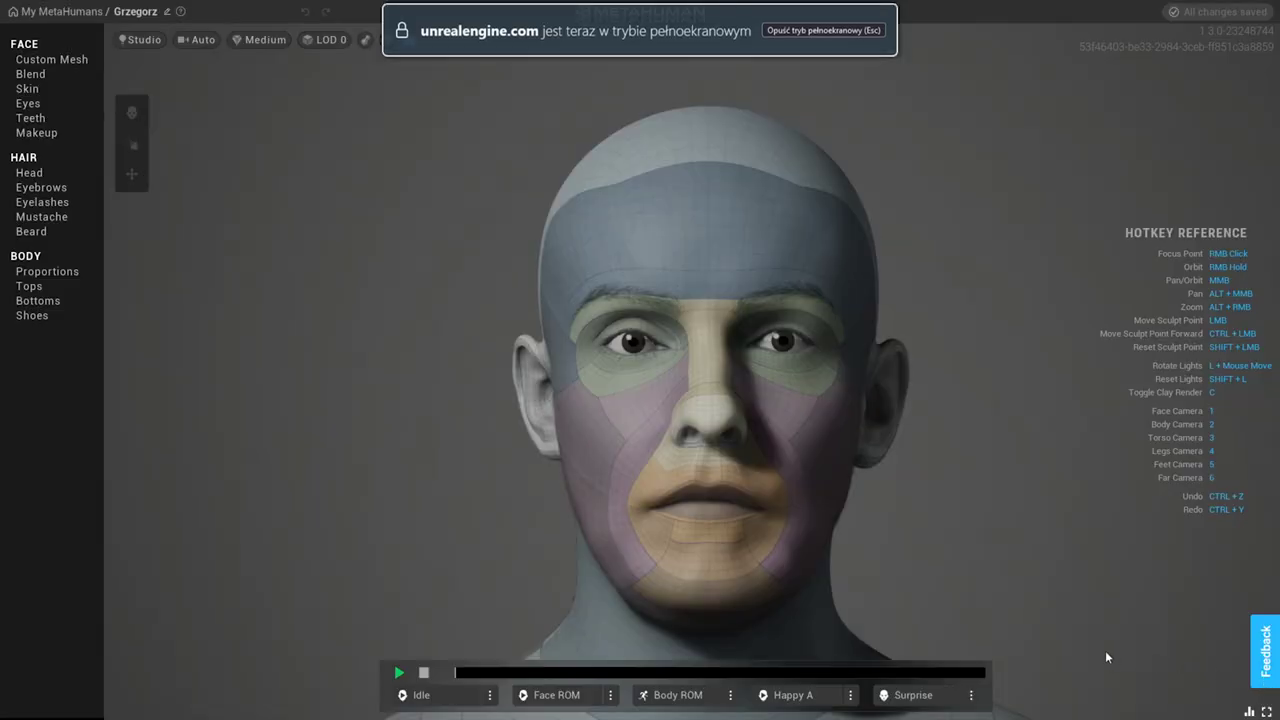